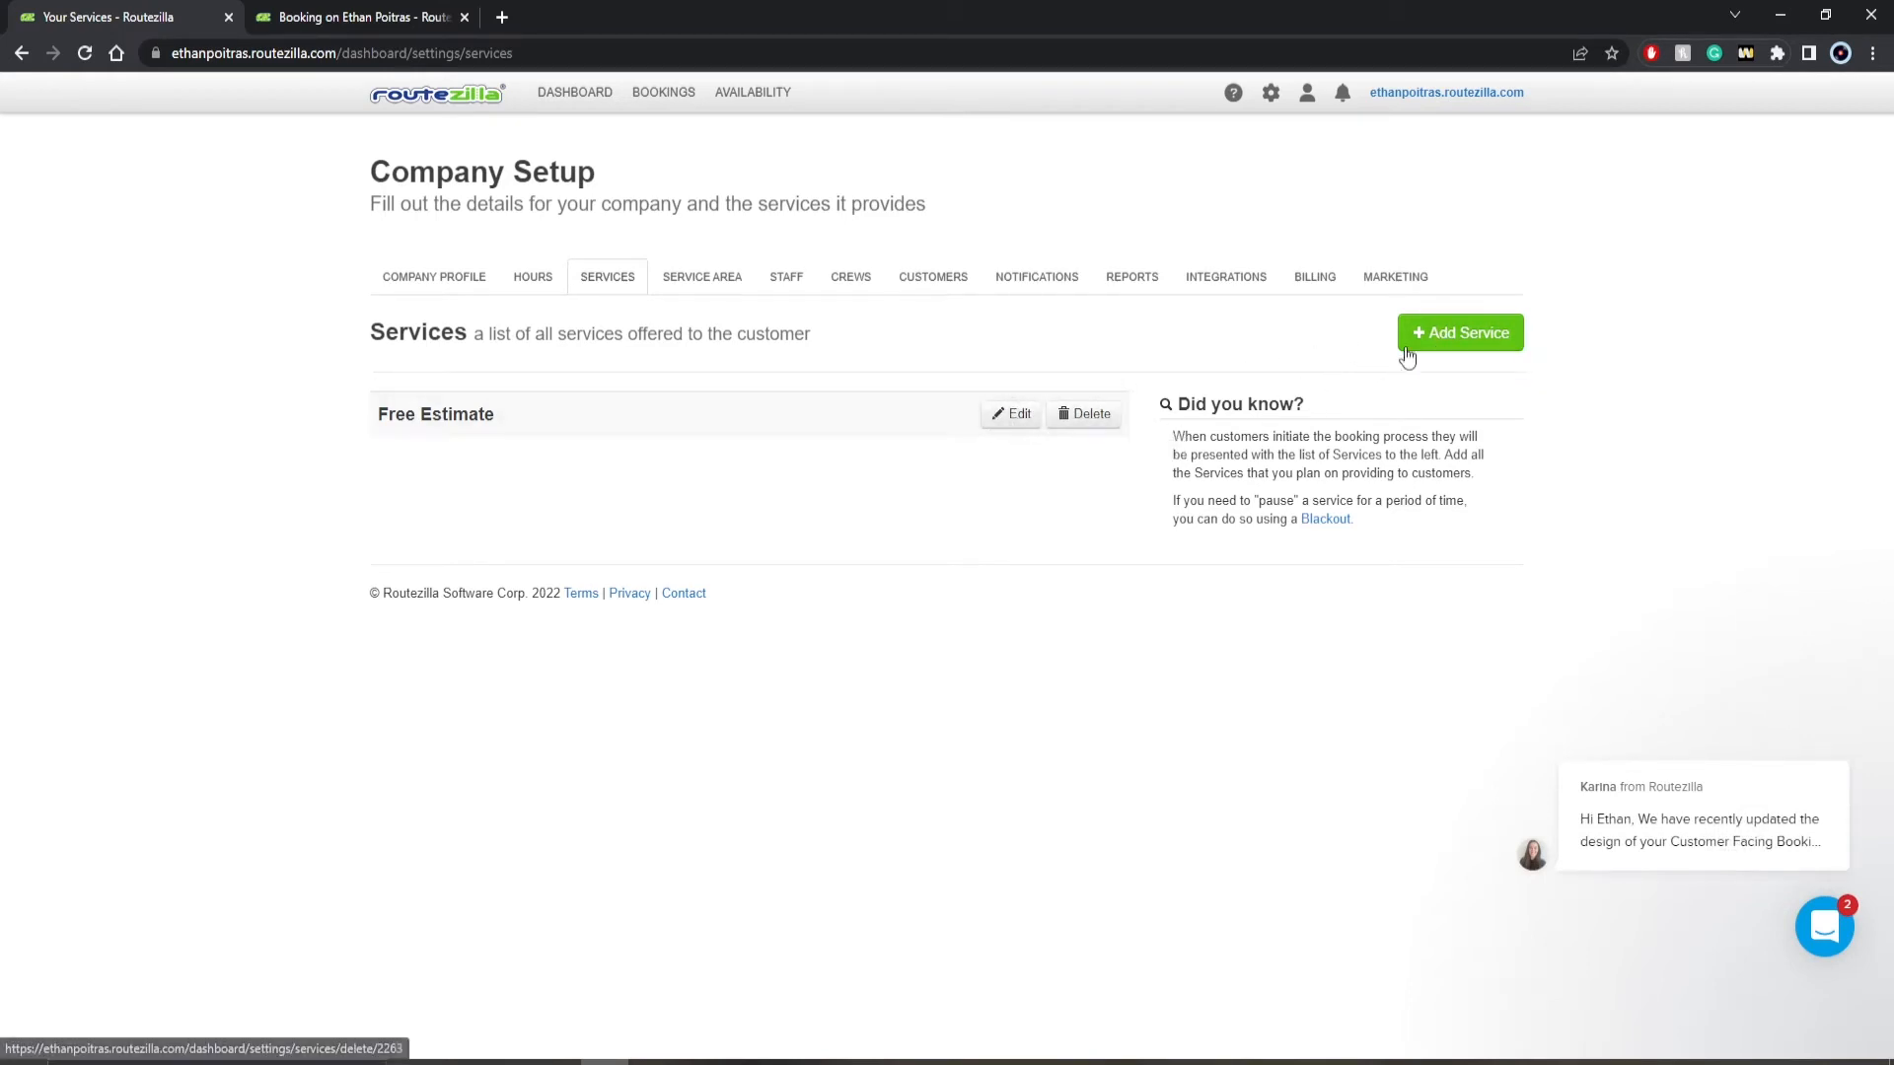
# - Open the form for adding a new service and review its detail, time and customer question fields
pyautogui.click(1420, 340)
pyautogui.scroll(-2, 858, 507)
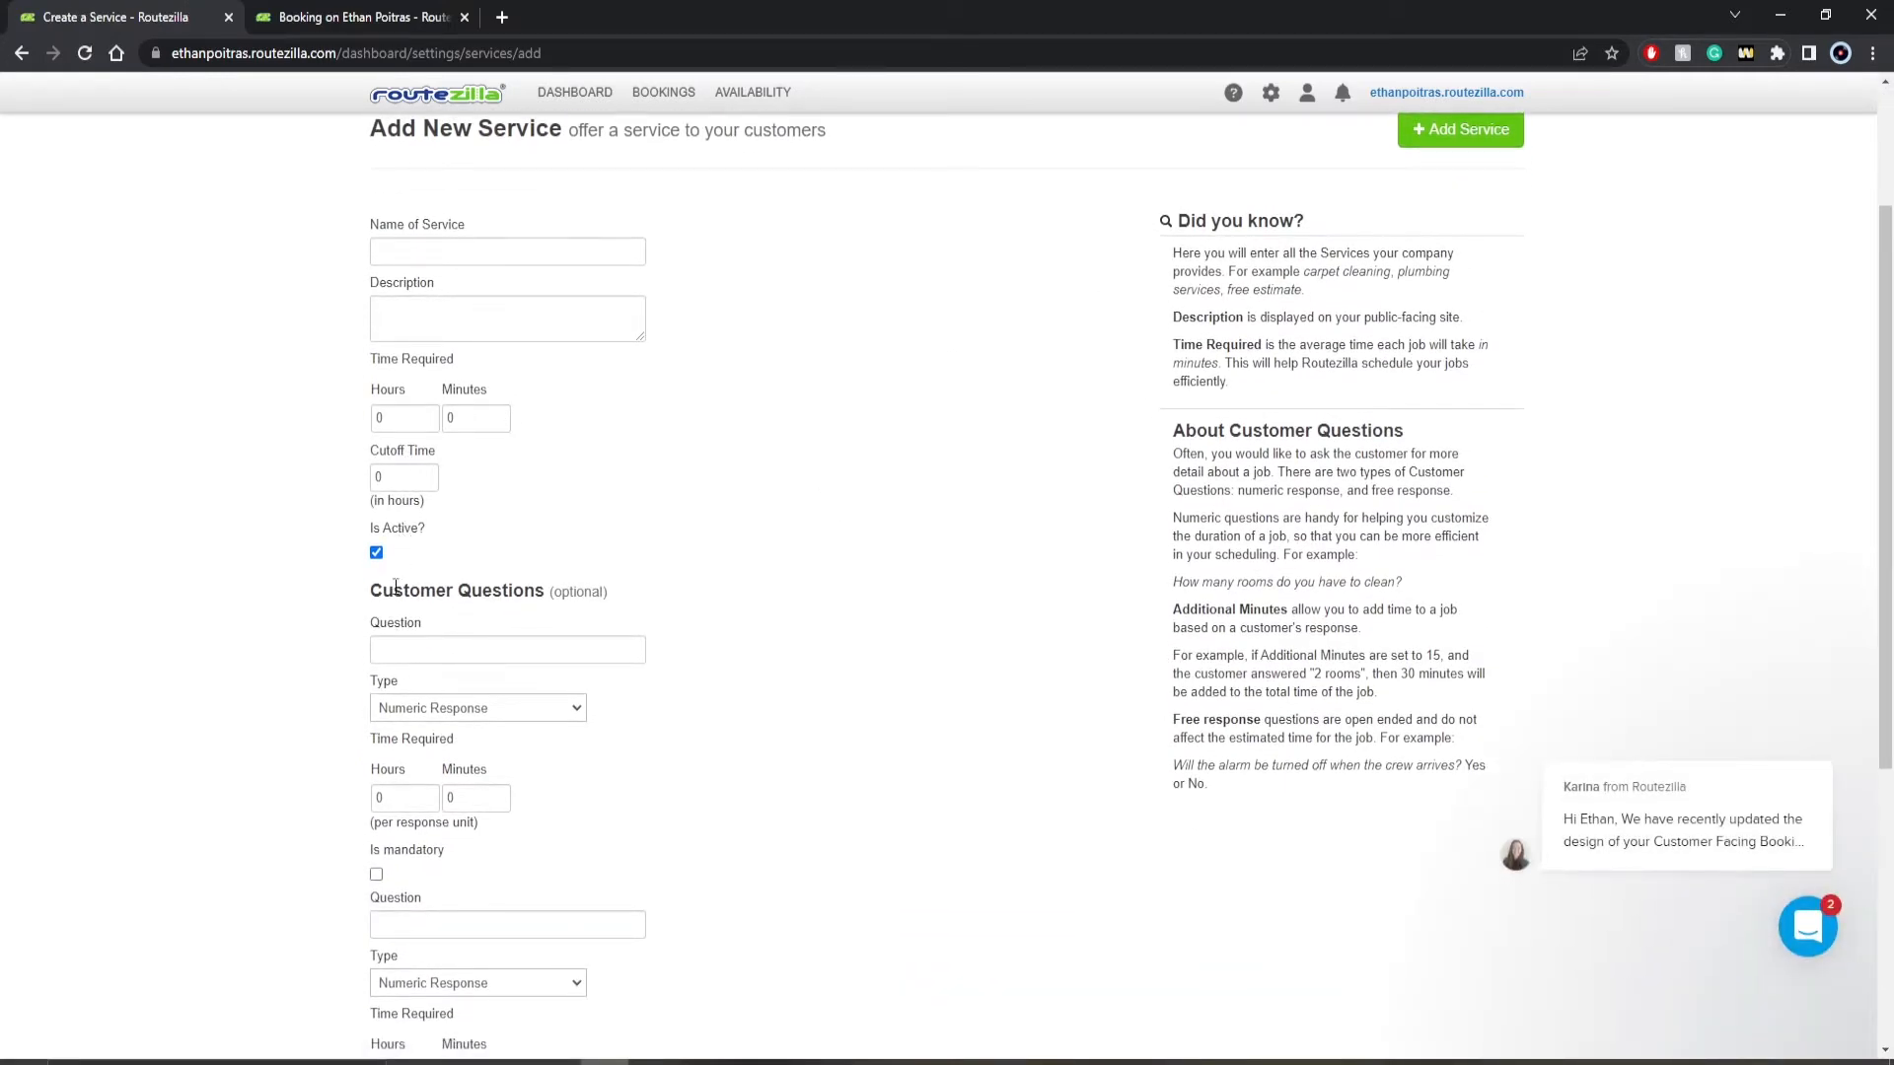
pyautogui.scroll(-1, 394, 588)
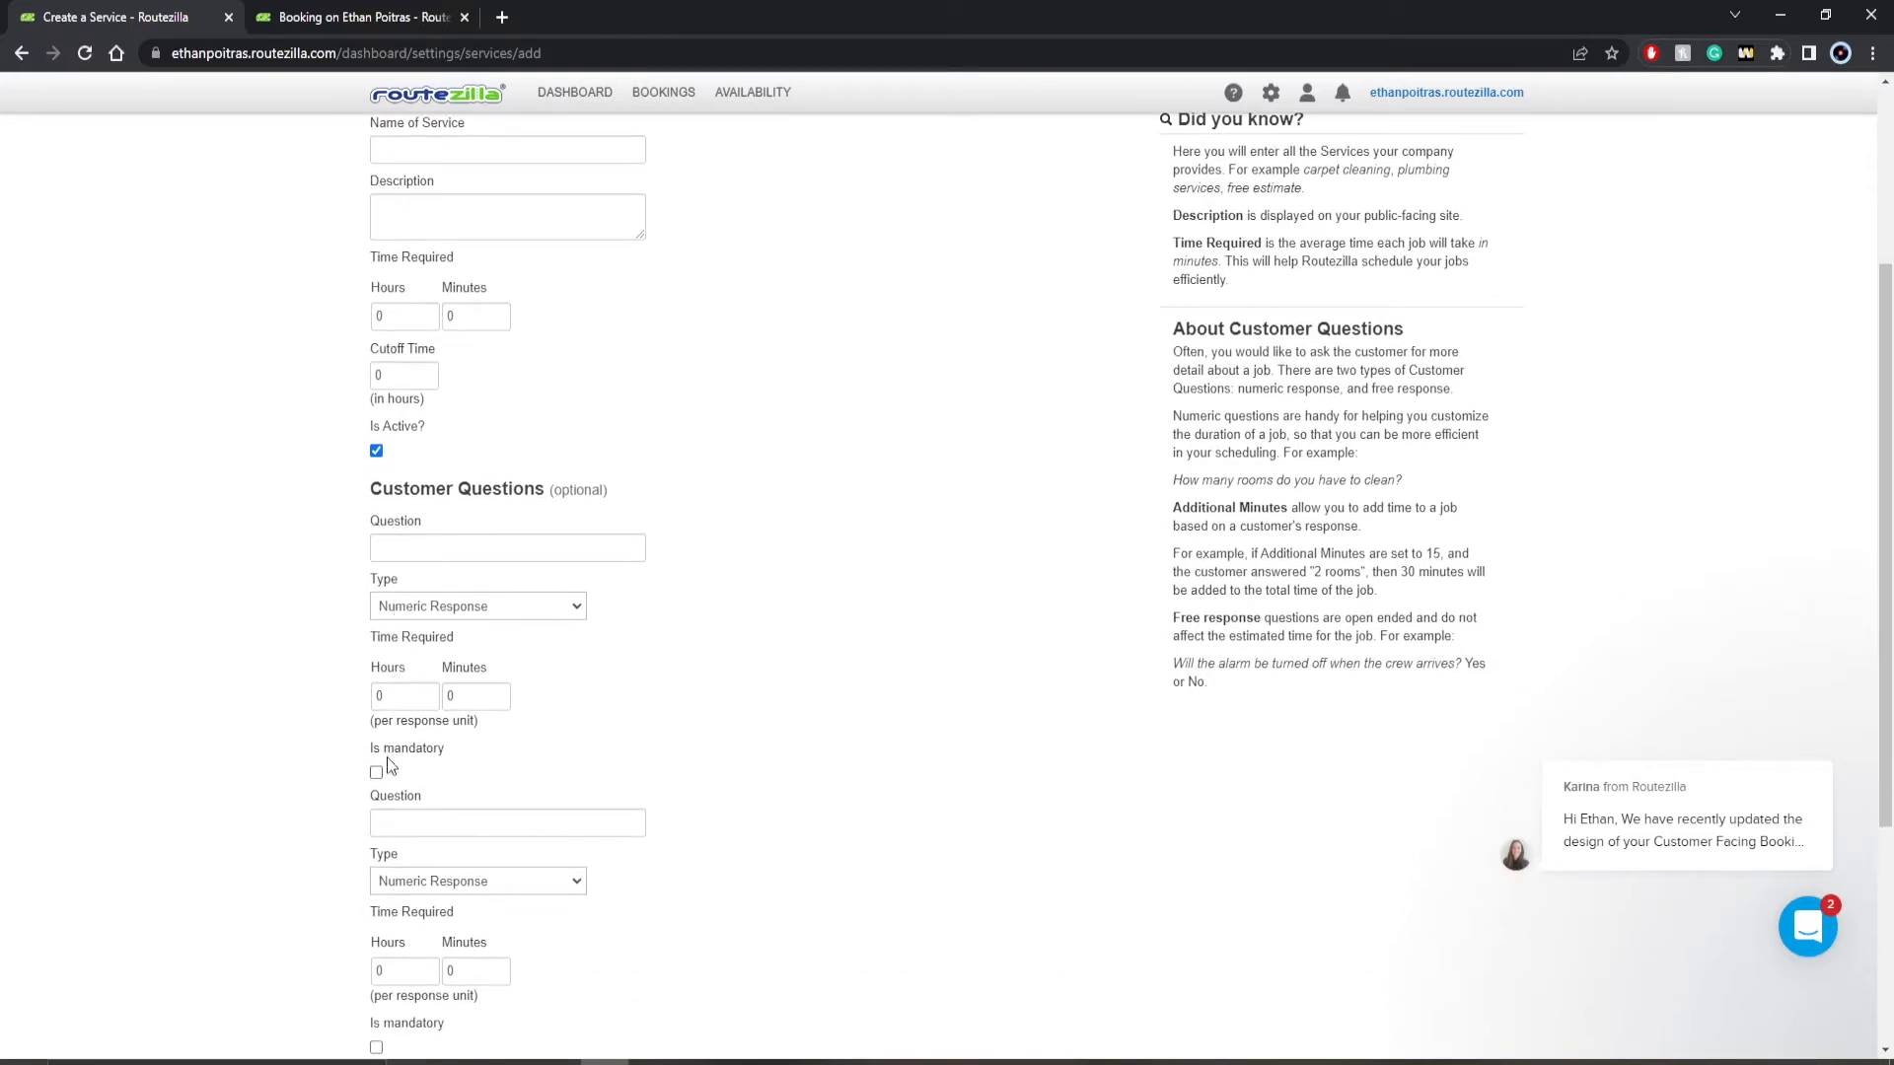
pyautogui.scroll(-1, 383, 773)
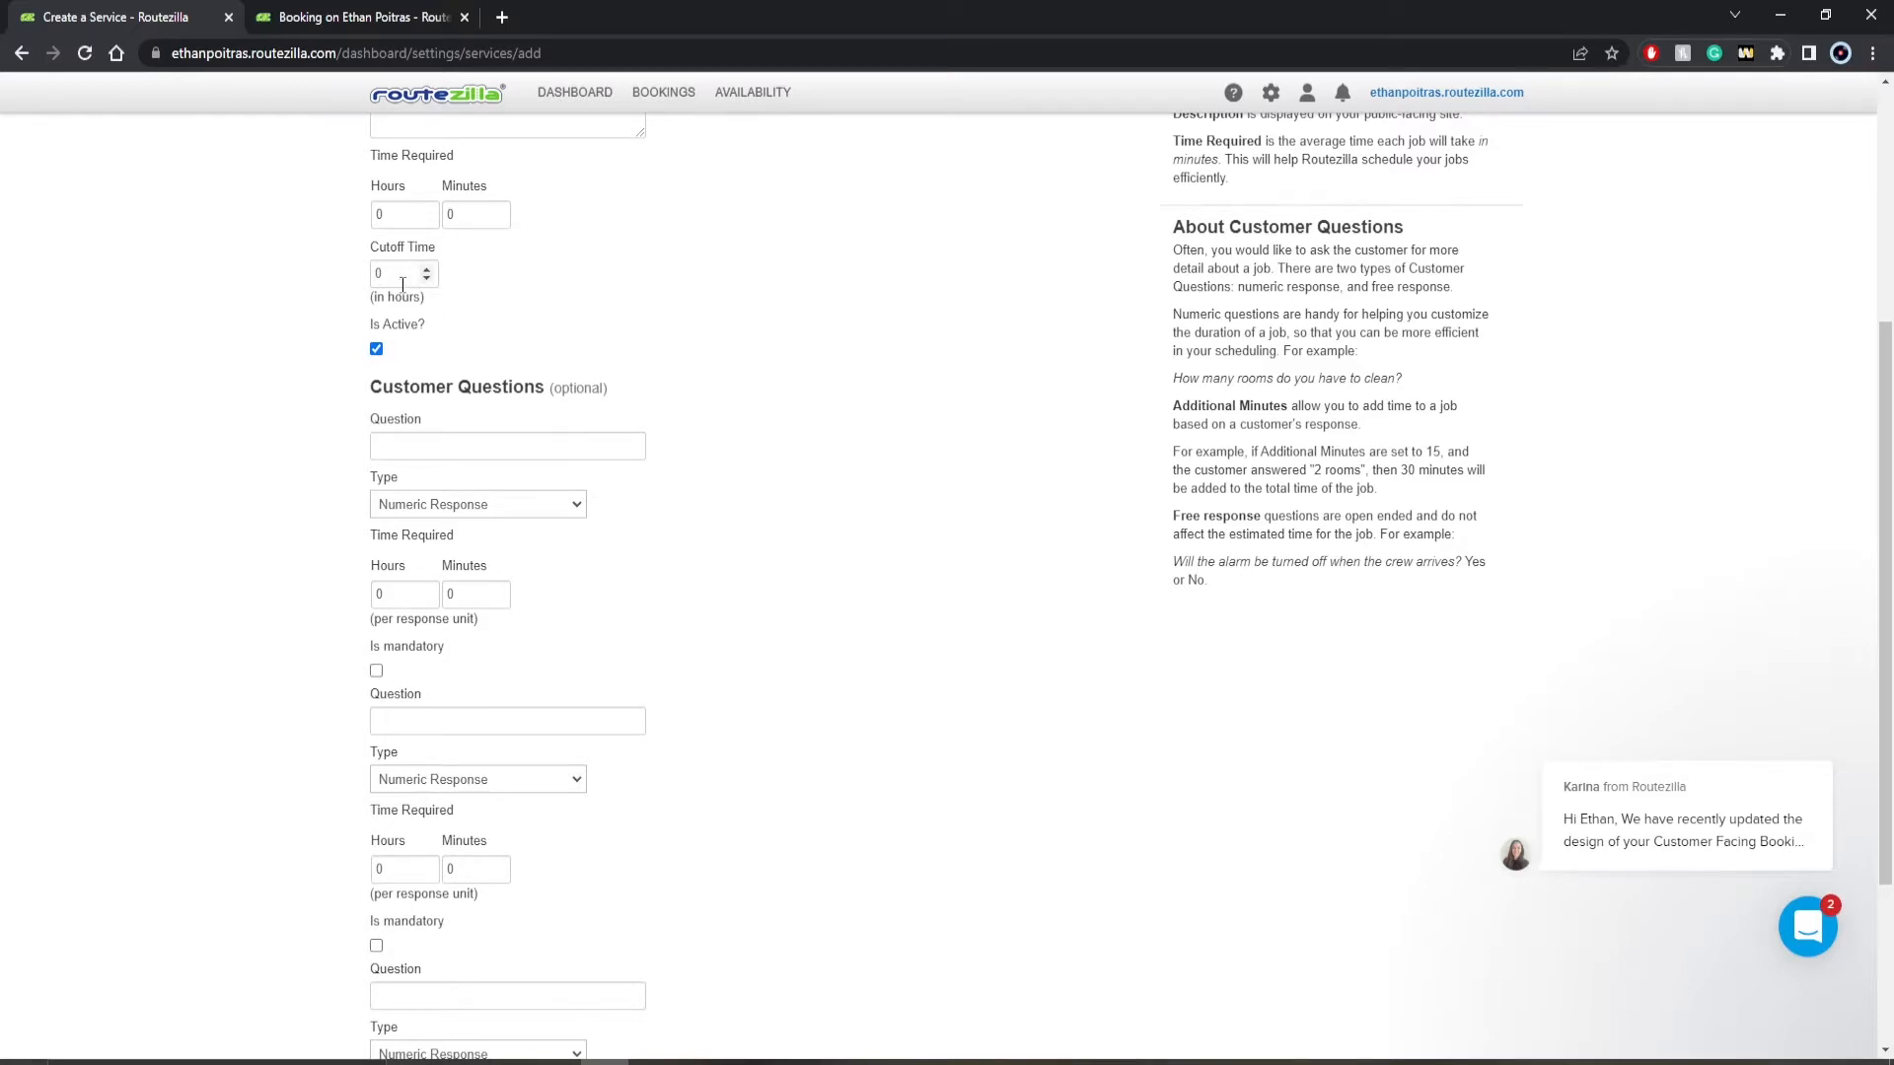
pyautogui.scroll(-1, 402, 285)
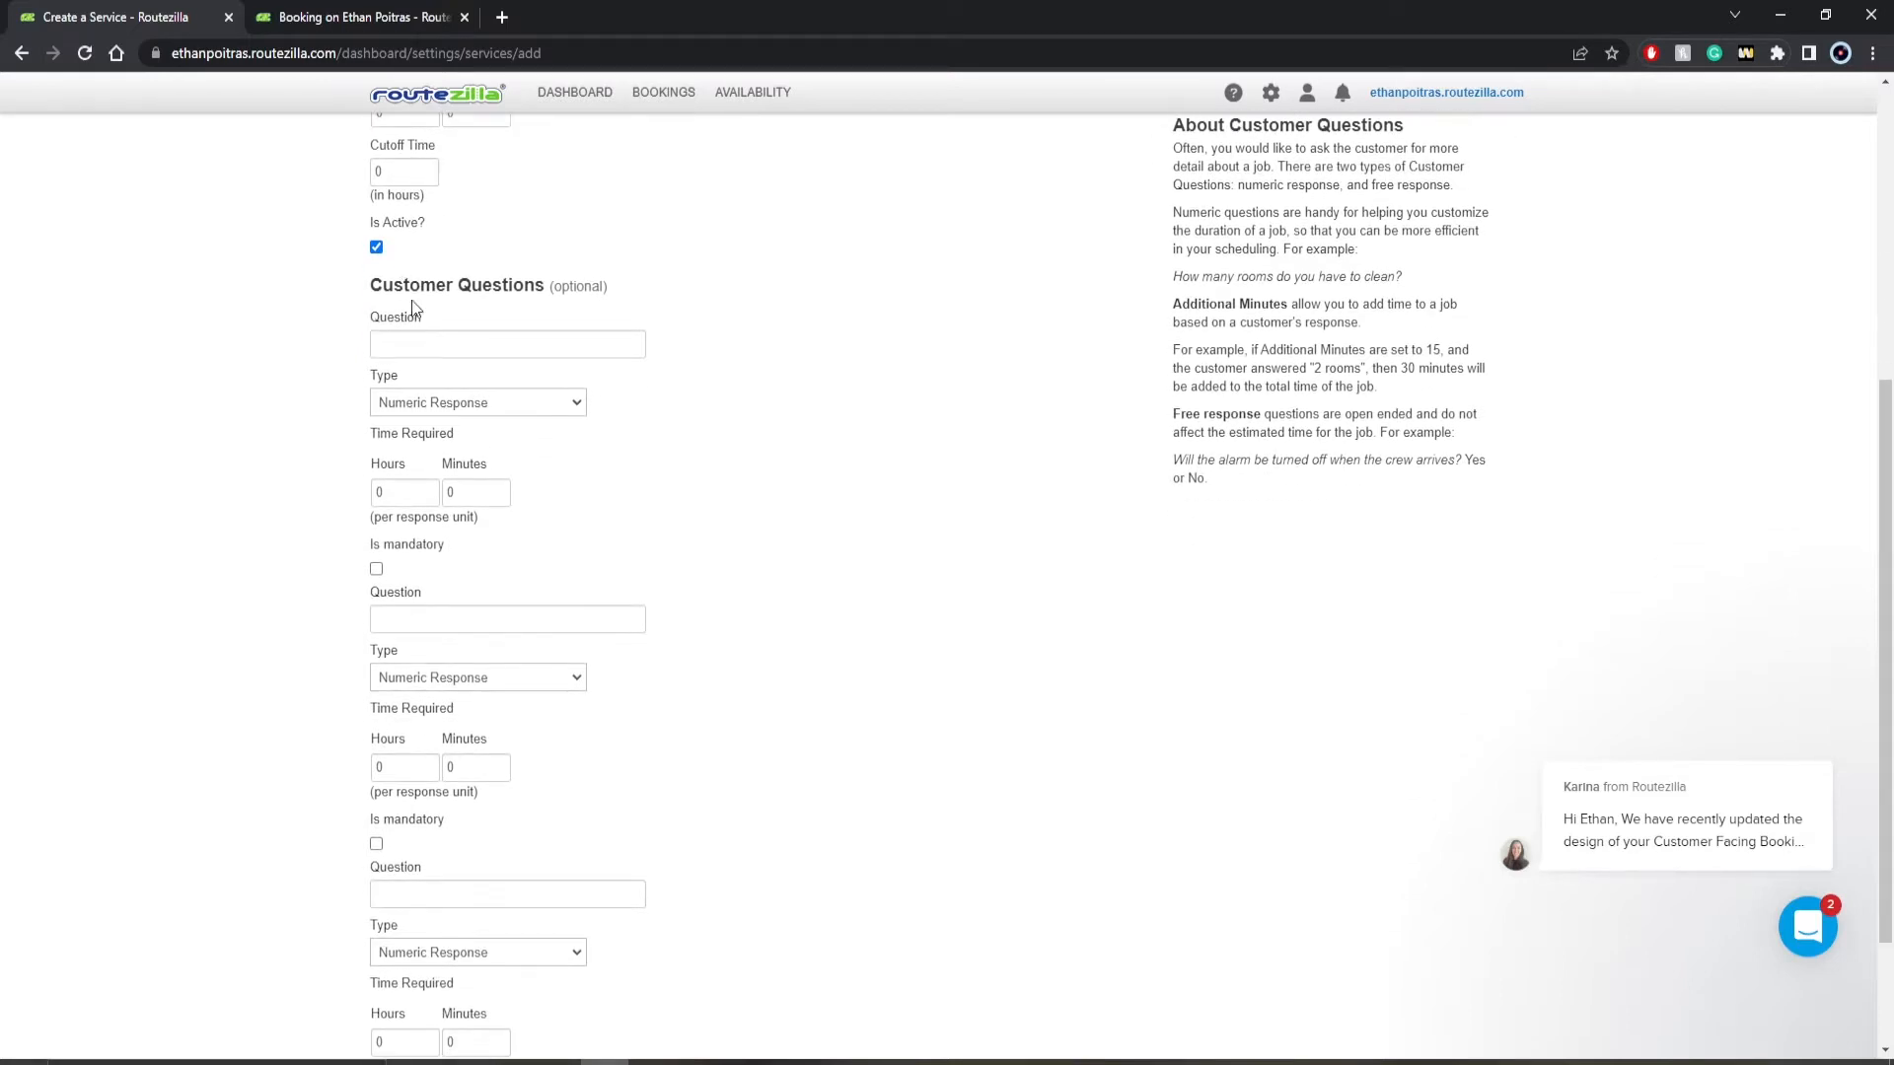
# - Try switching off the service's active status and using Free Response for the first customer question, restoring both settings
pyautogui.click(377, 248)
pyautogui.click(377, 251)
pyautogui.click(402, 399)
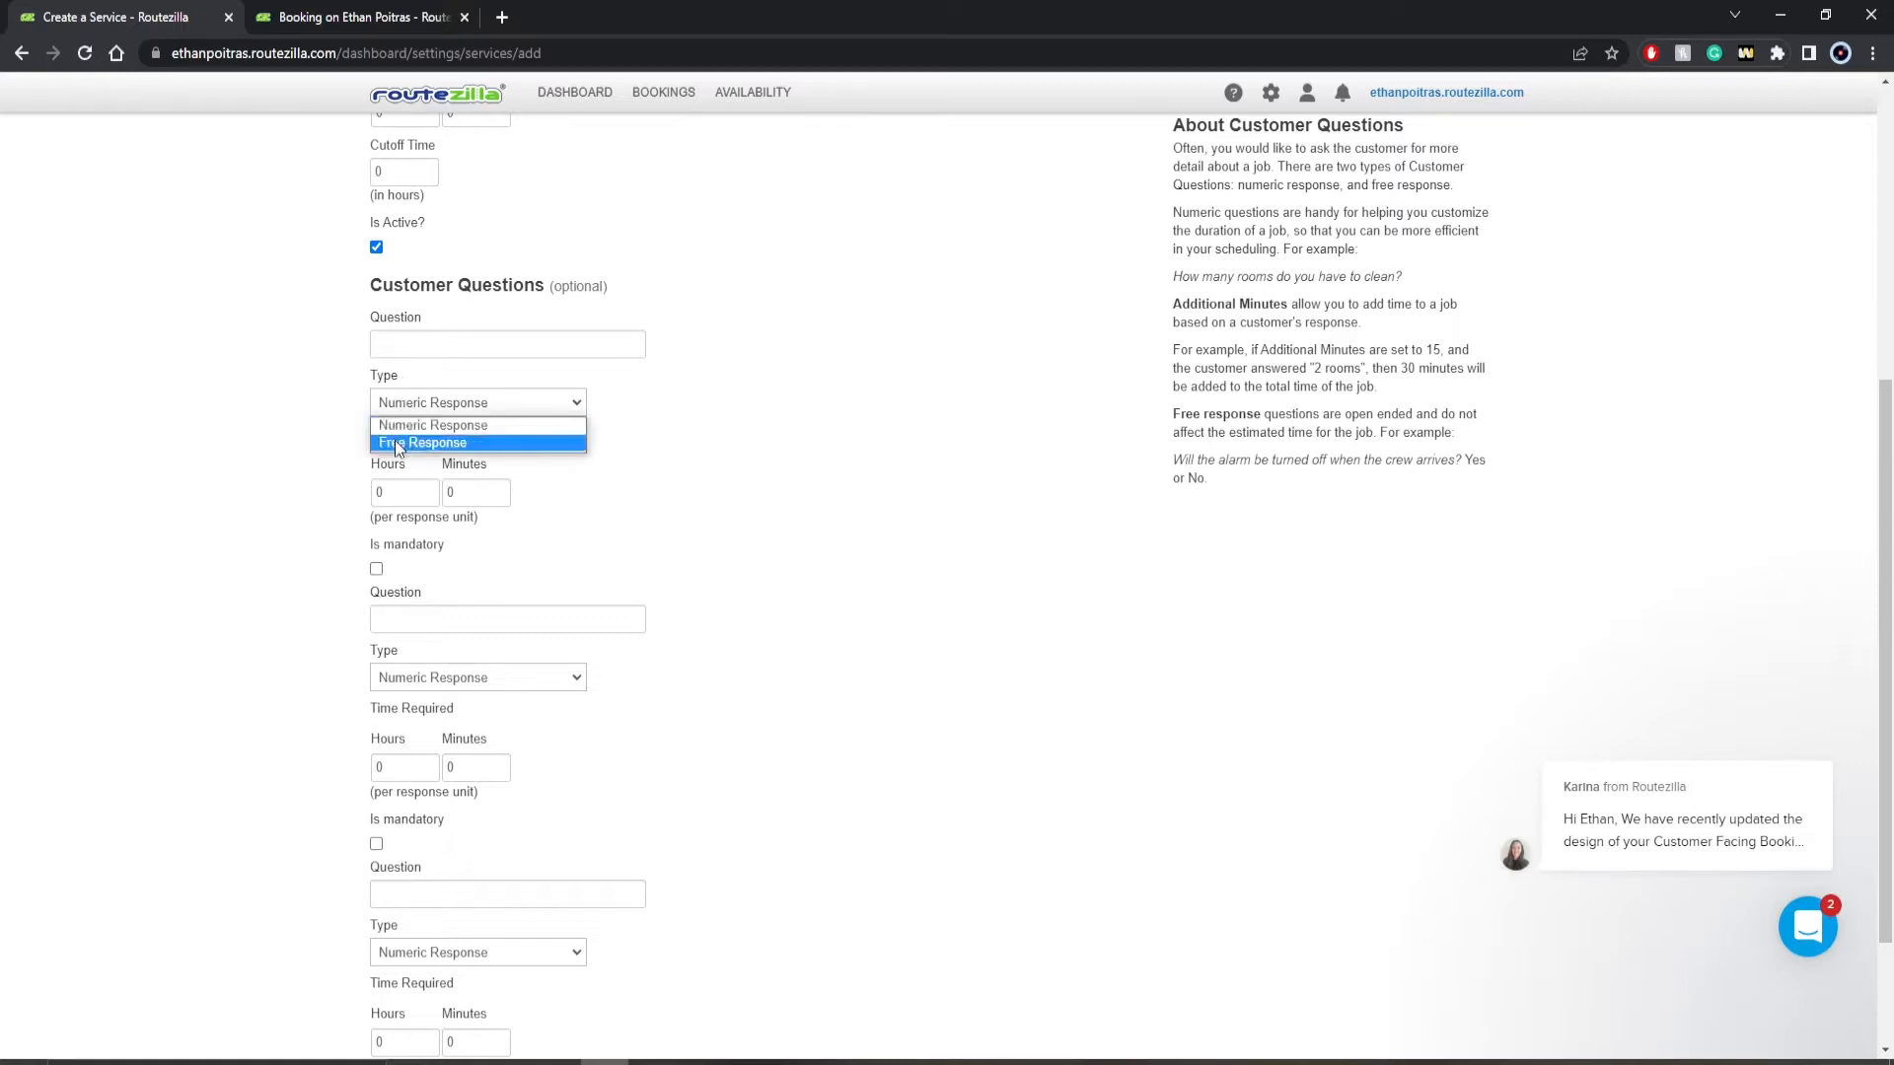
pyautogui.click(397, 440)
pyautogui.click(407, 404)
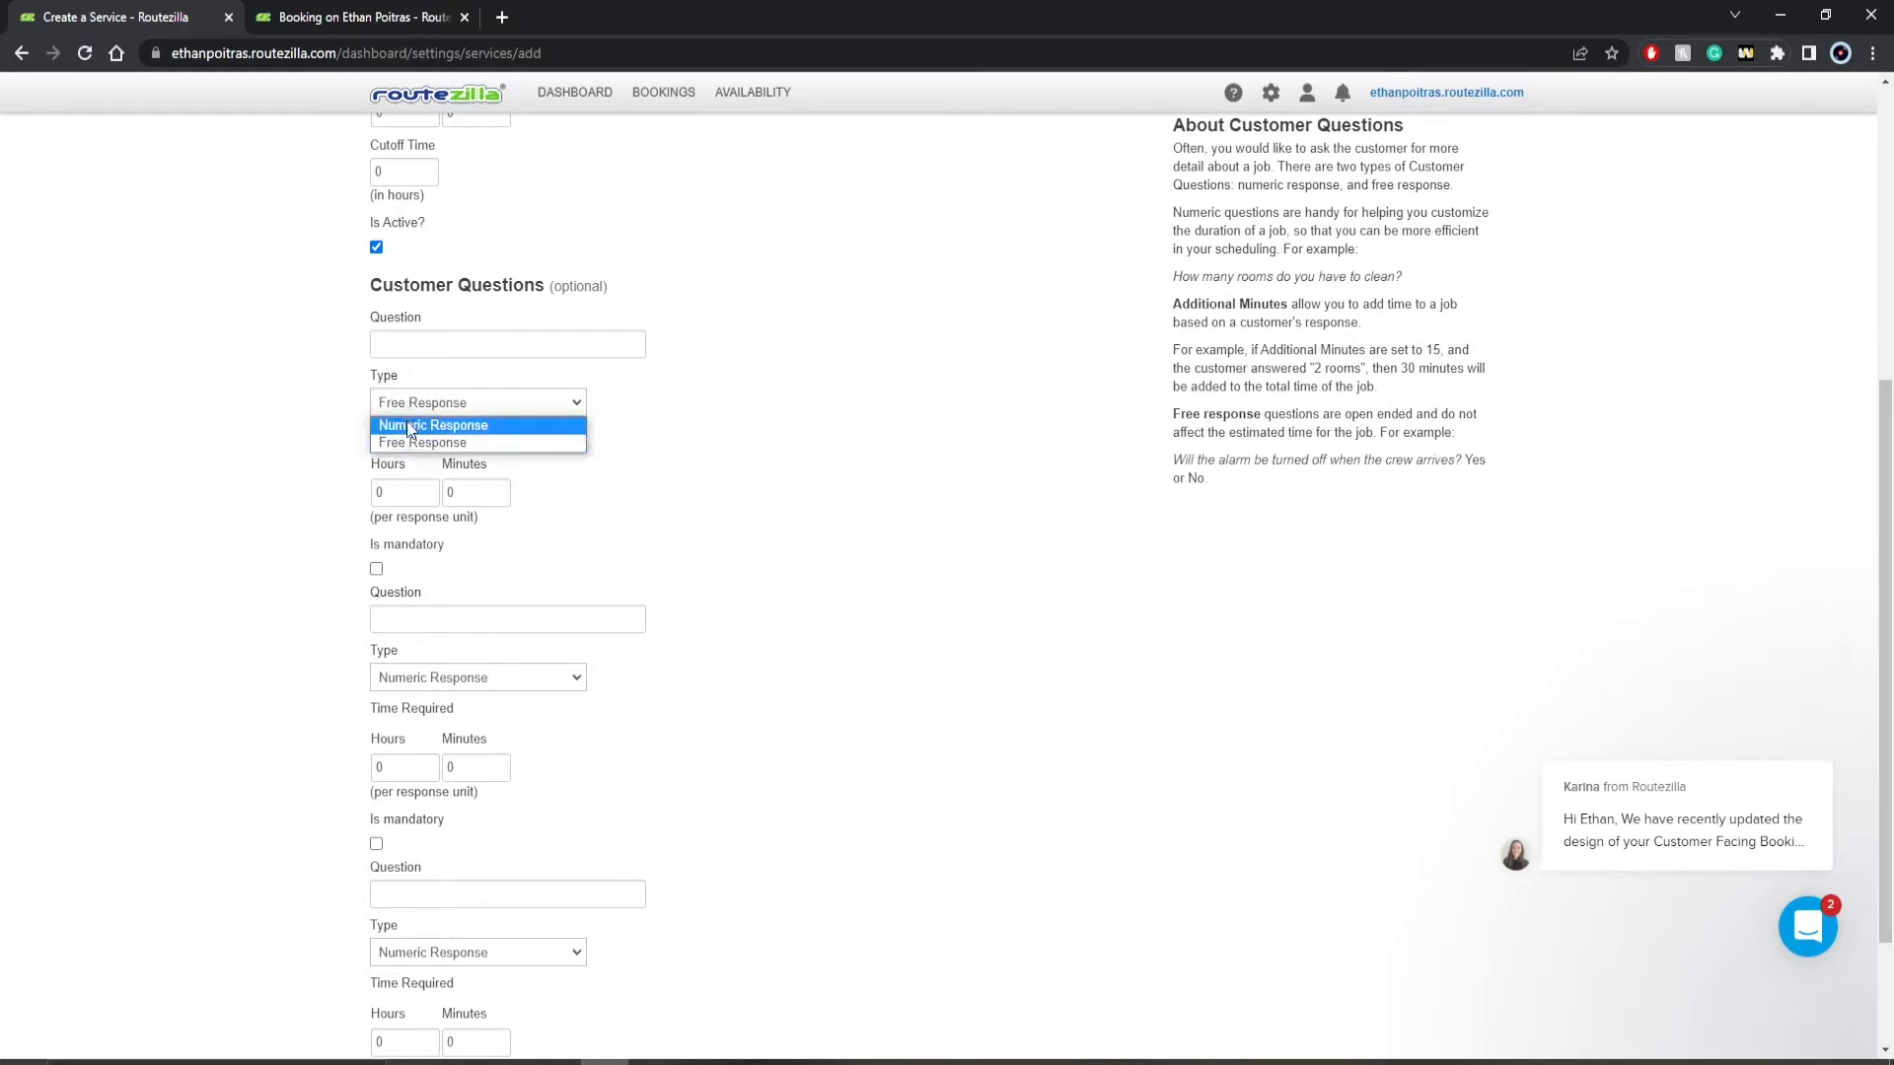
pyautogui.click(408, 426)
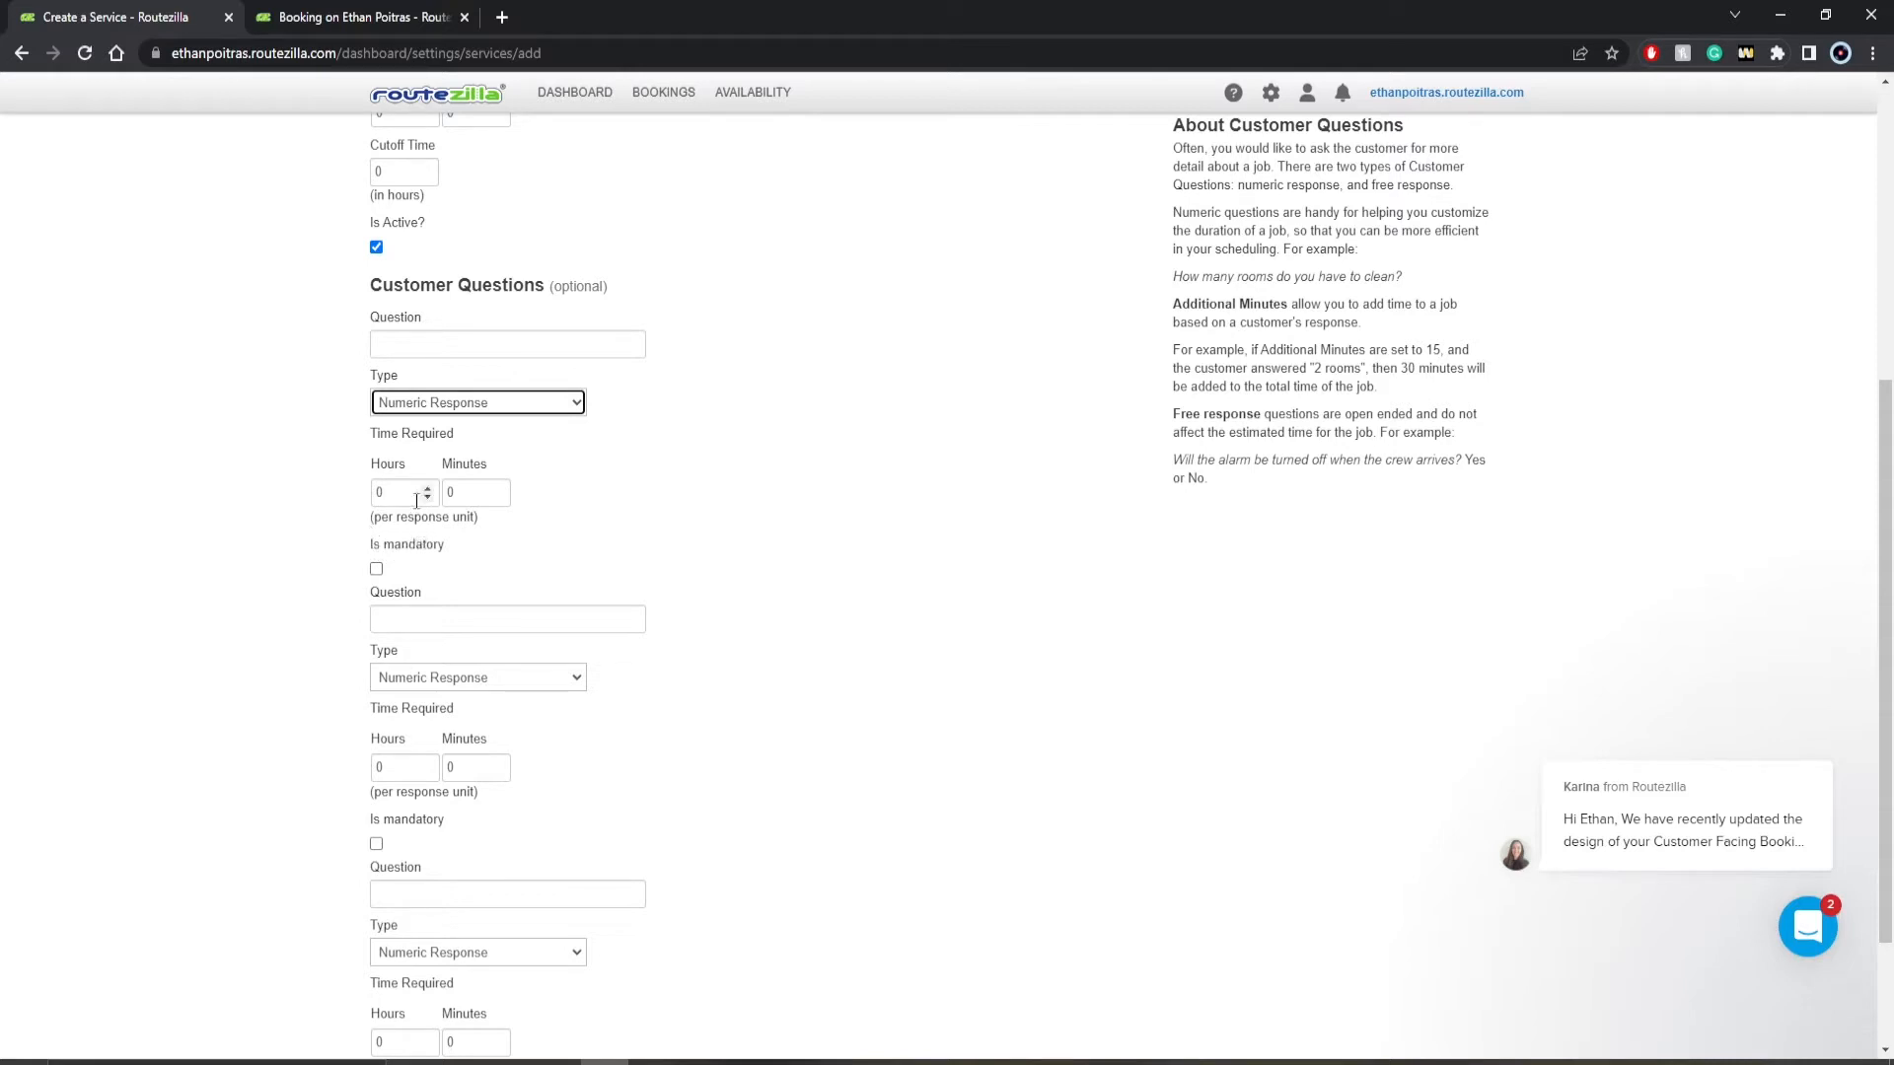
# - Examine the three optional customer question sections and the rest of the new service form
pyautogui.click(415, 346)
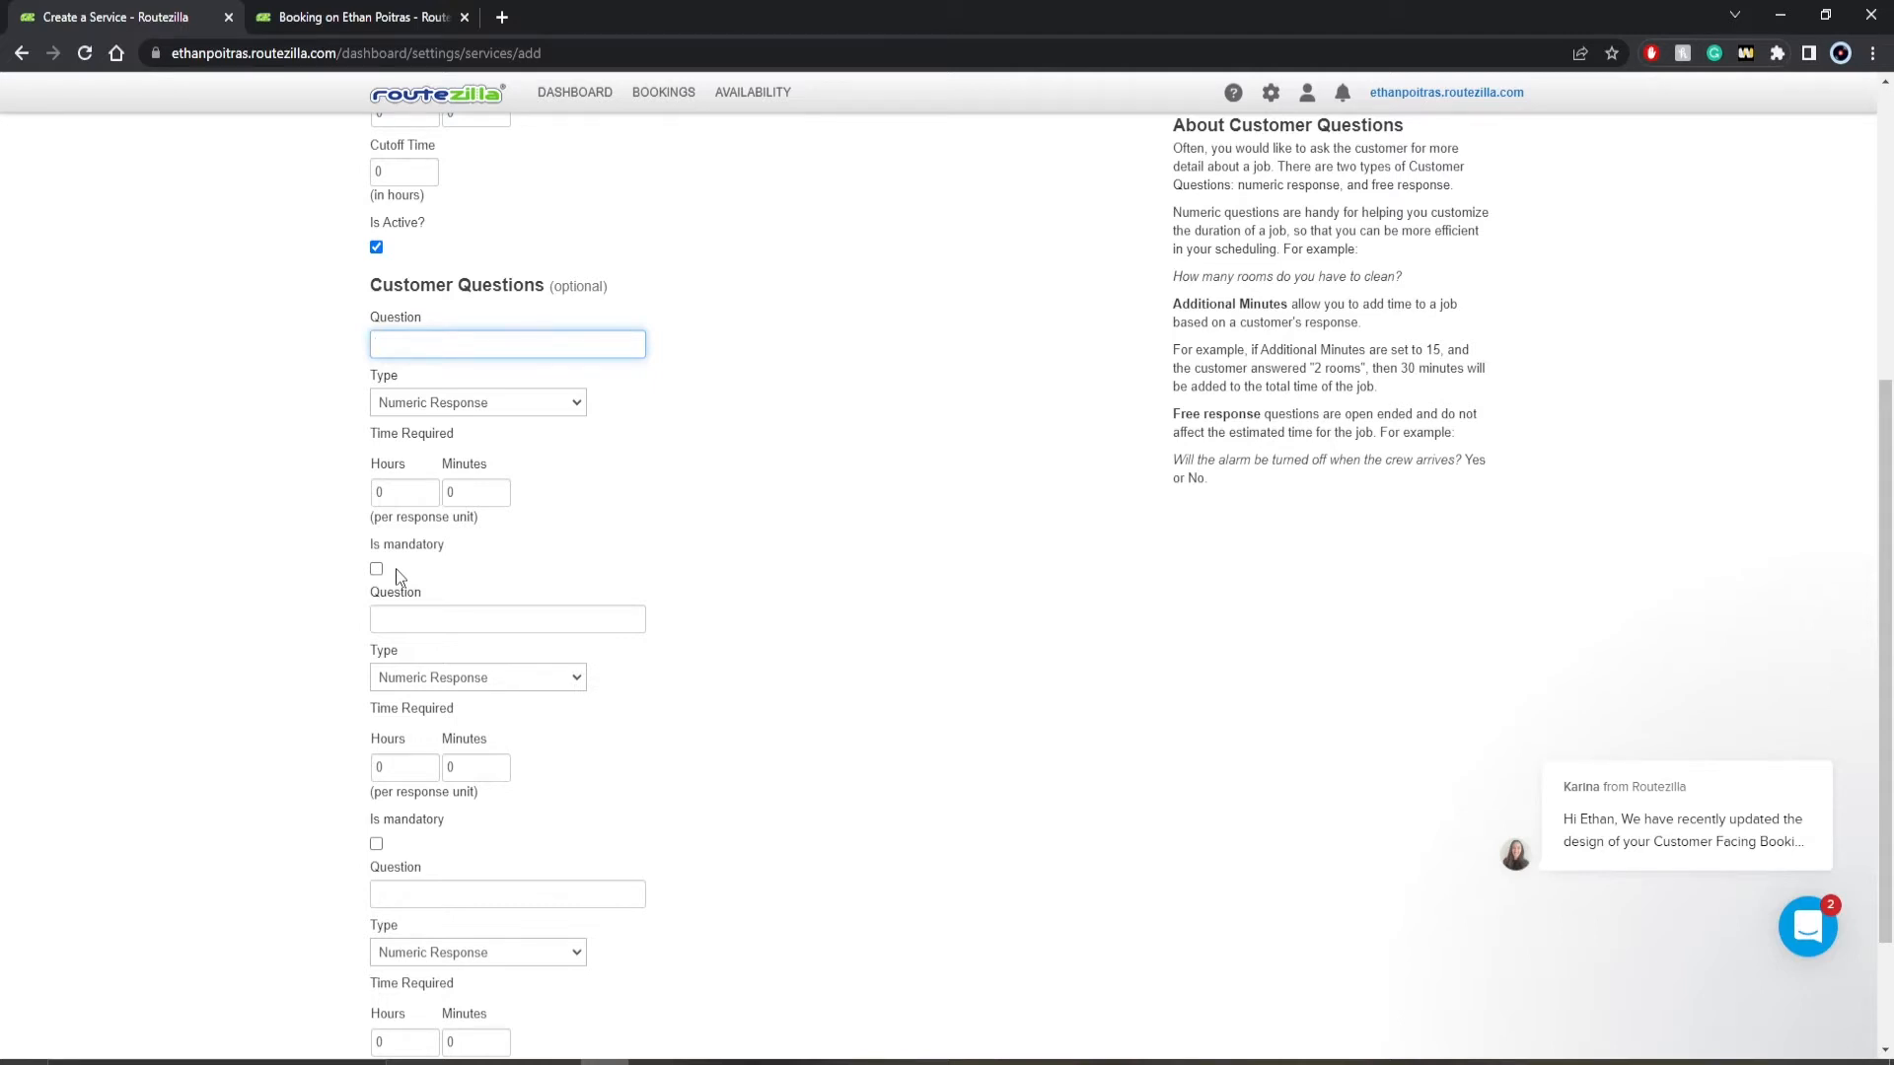
pyautogui.scroll(-3, 394, 568)
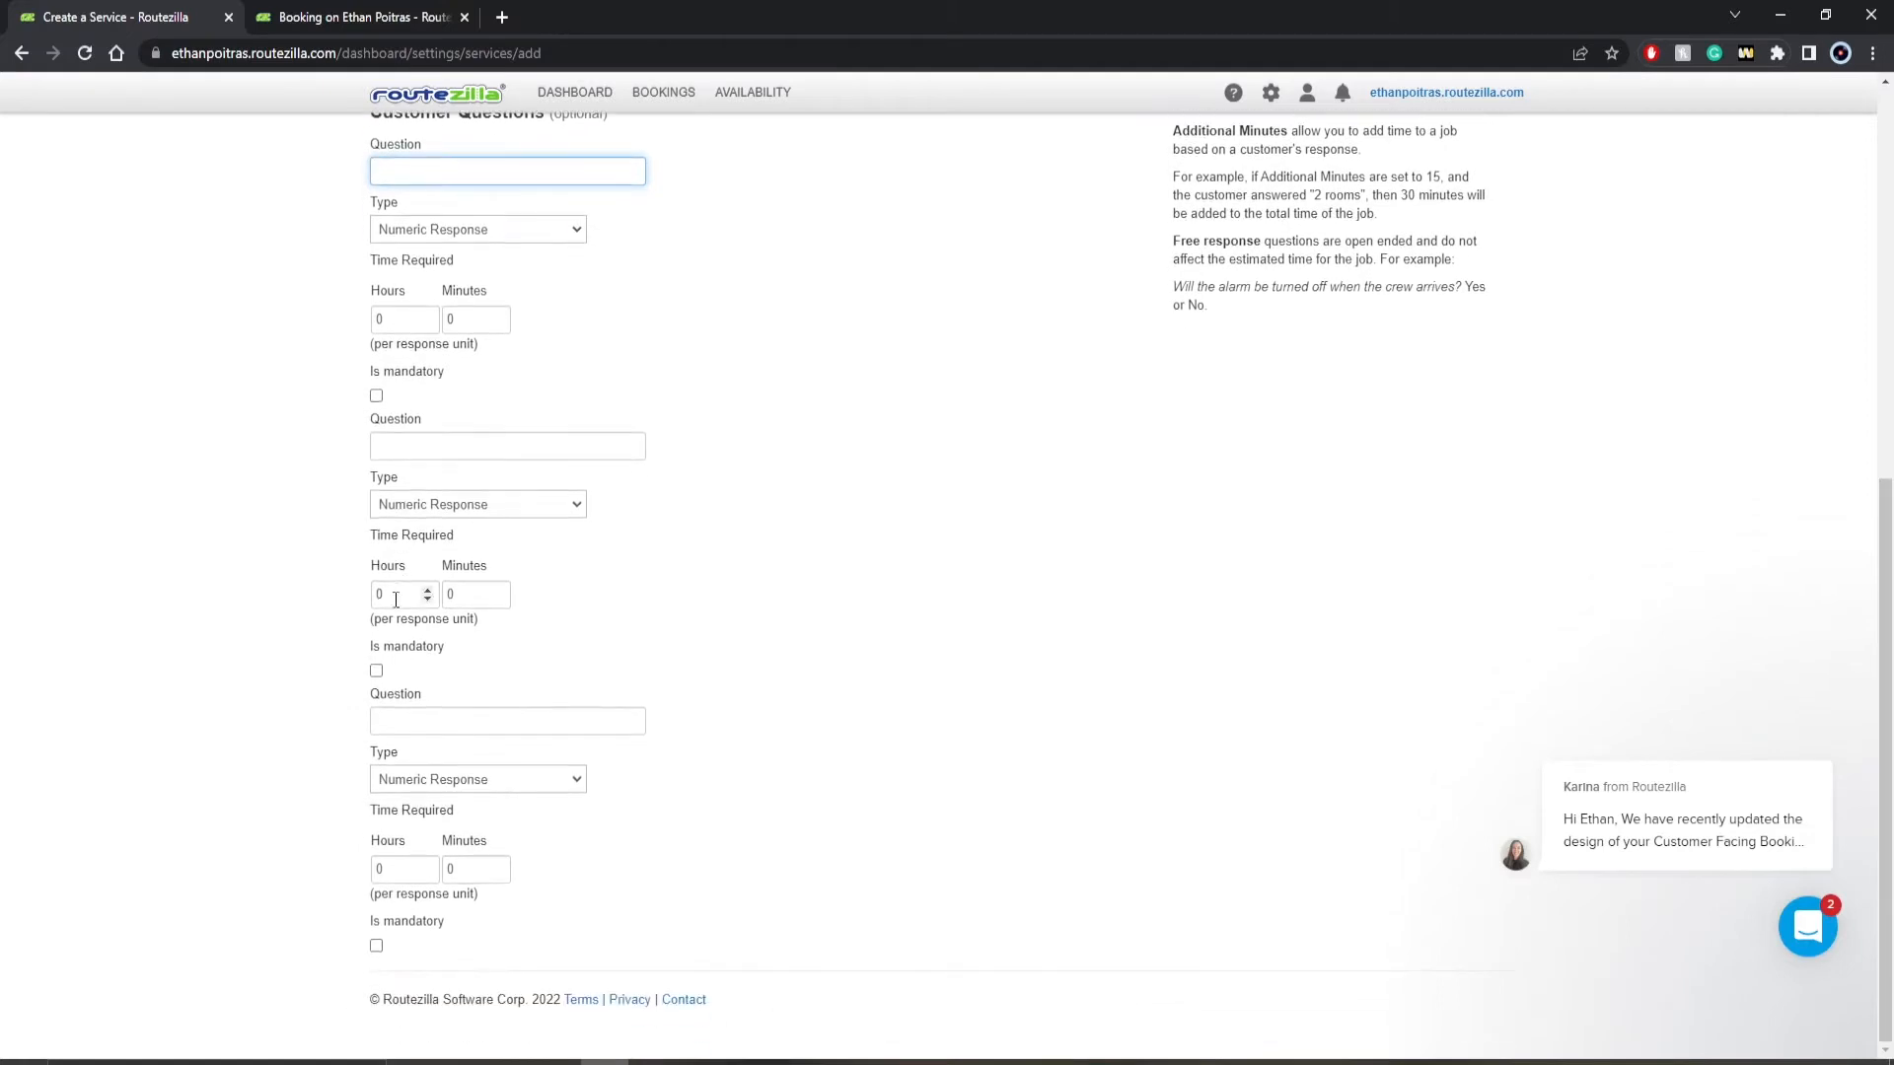
pyautogui.scroll(3, 565, 854)
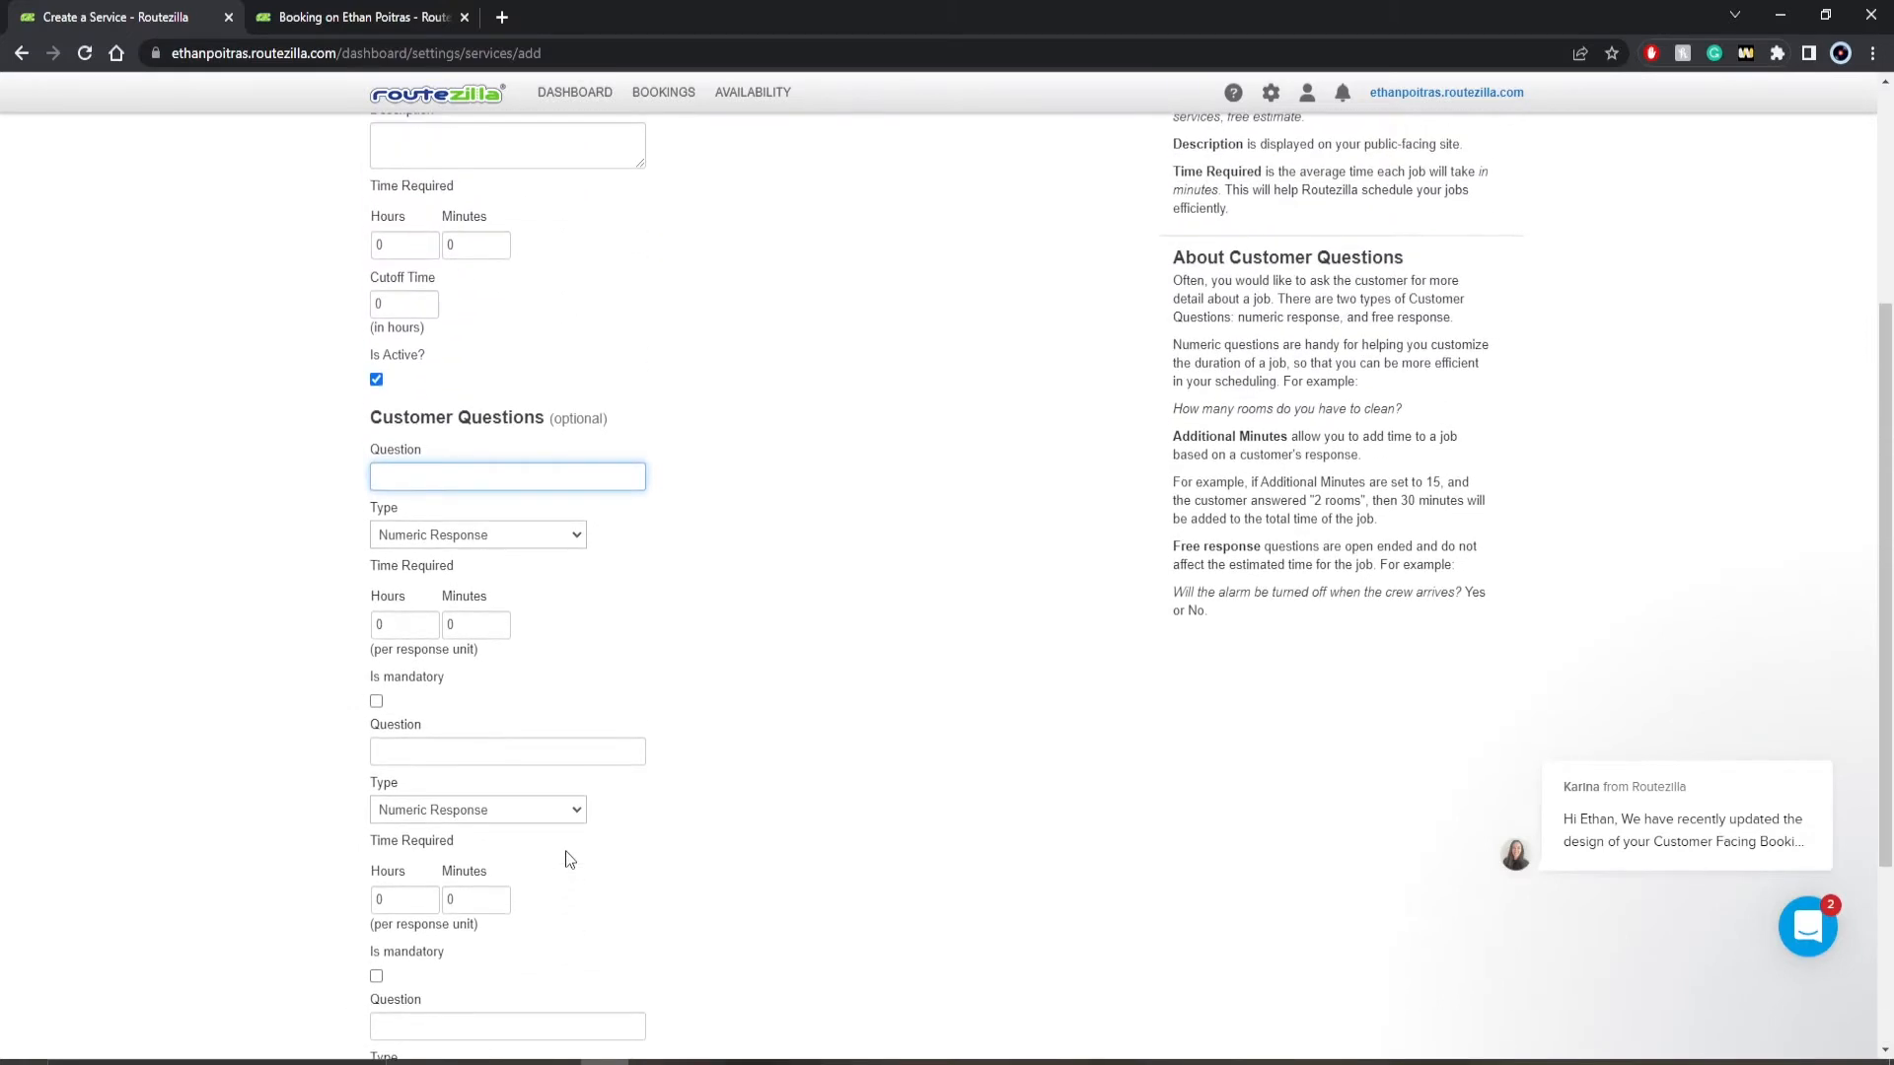
pyautogui.scroll(4, 523, 695)
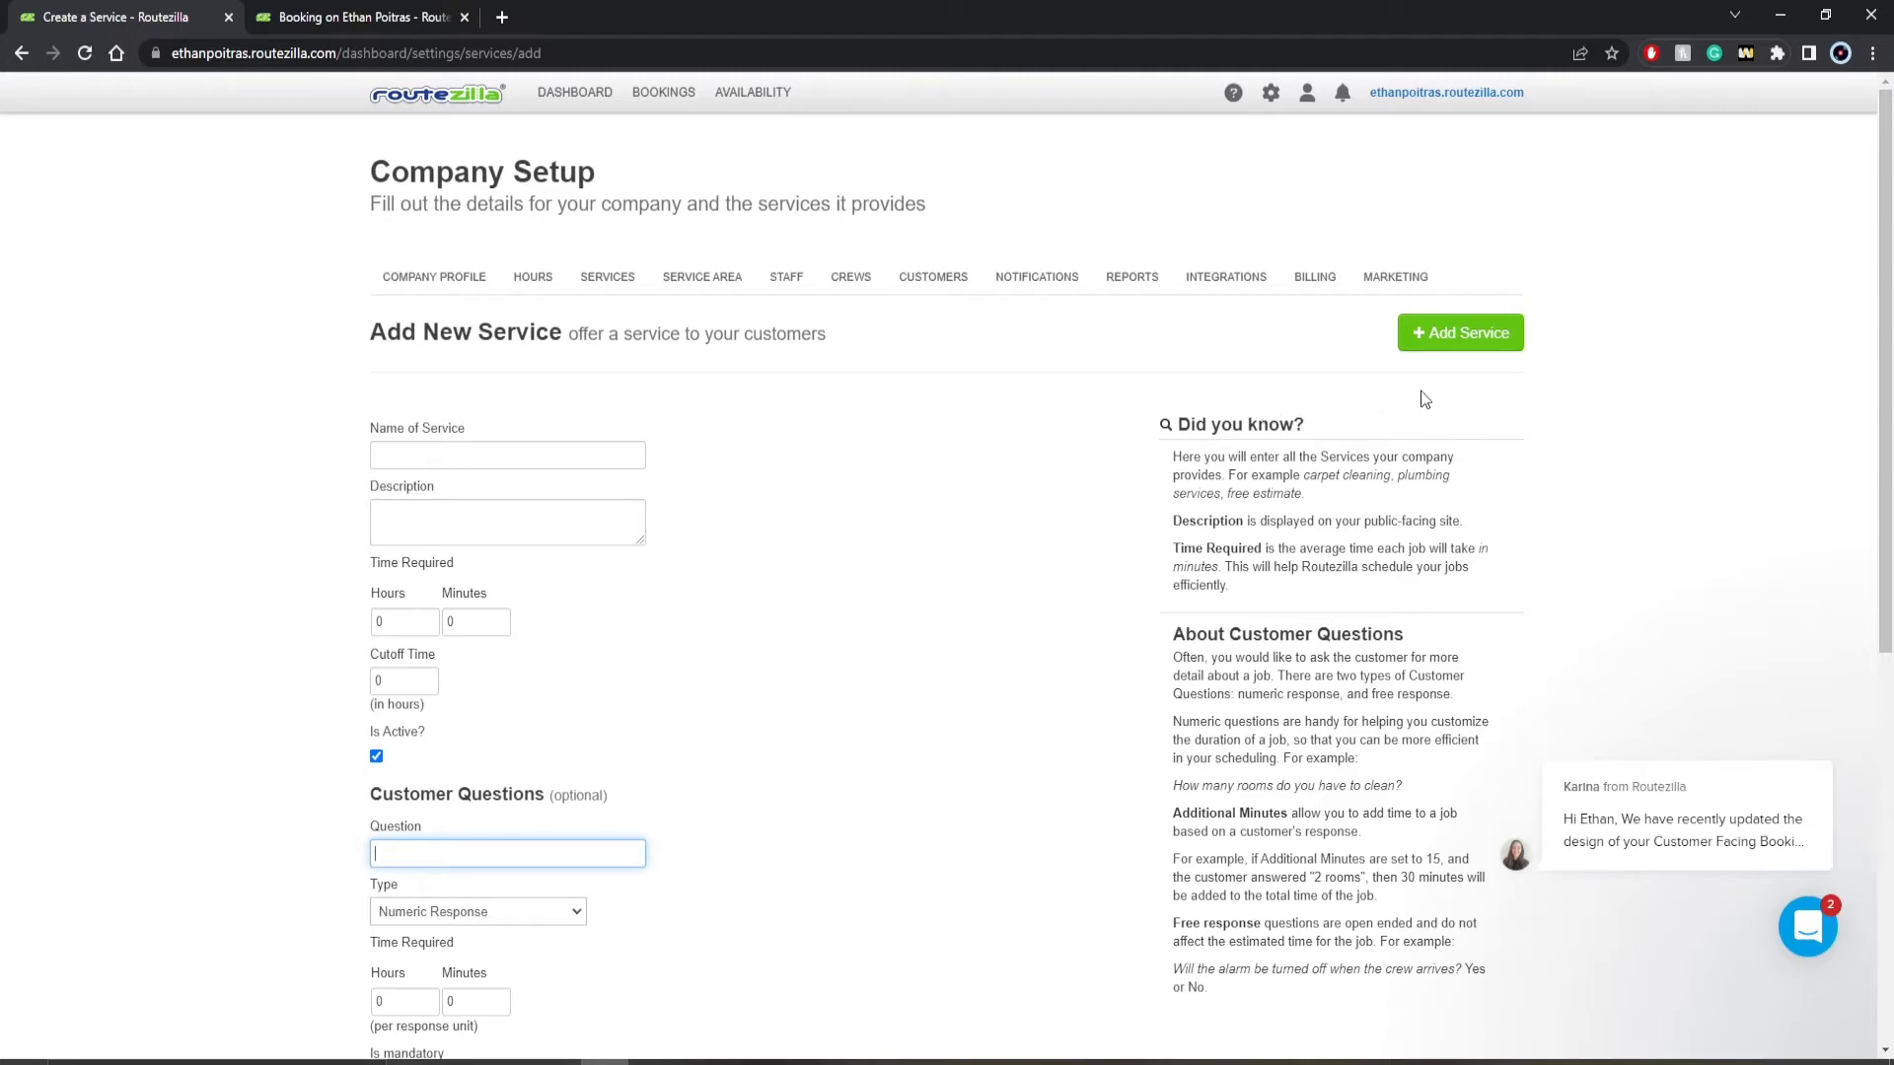
pyautogui.scroll(-7, 1435, 390)
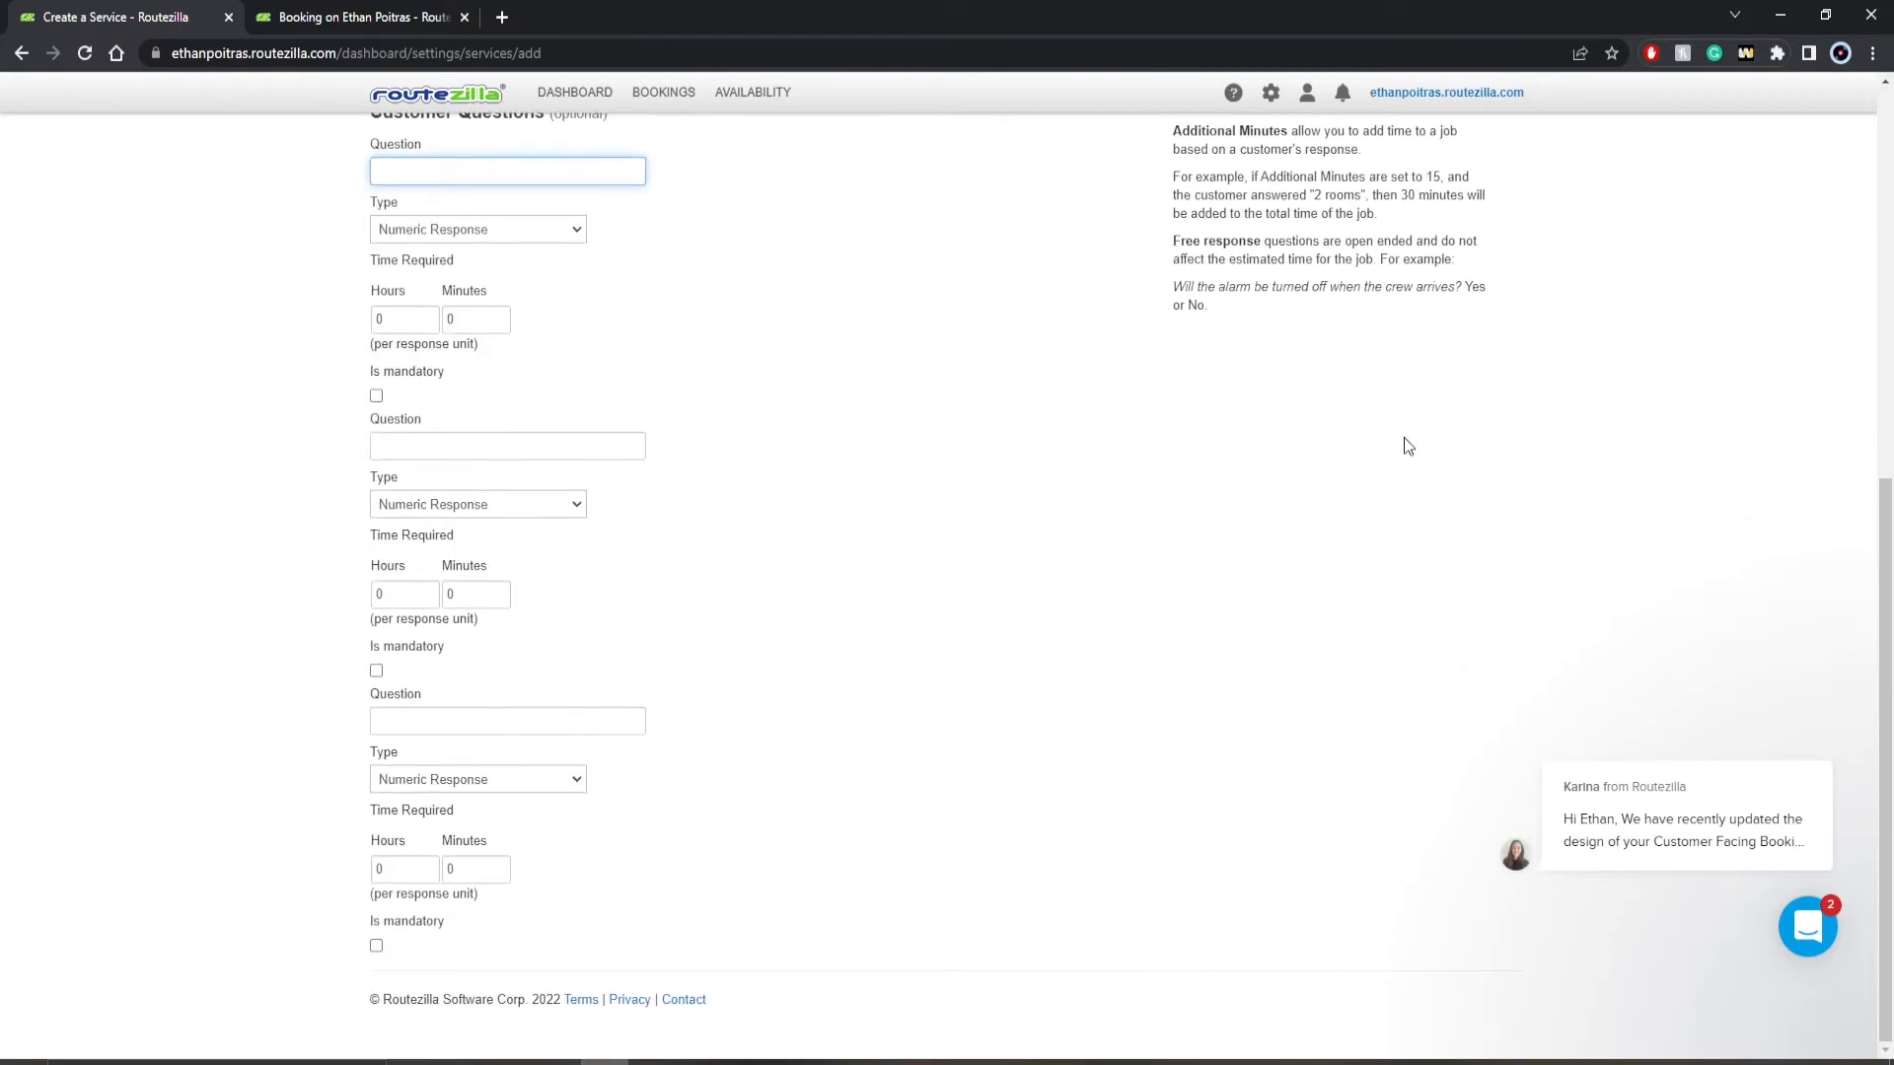
pyautogui.scroll(2, 1408, 444)
pyautogui.scroll(5, 1406, 452)
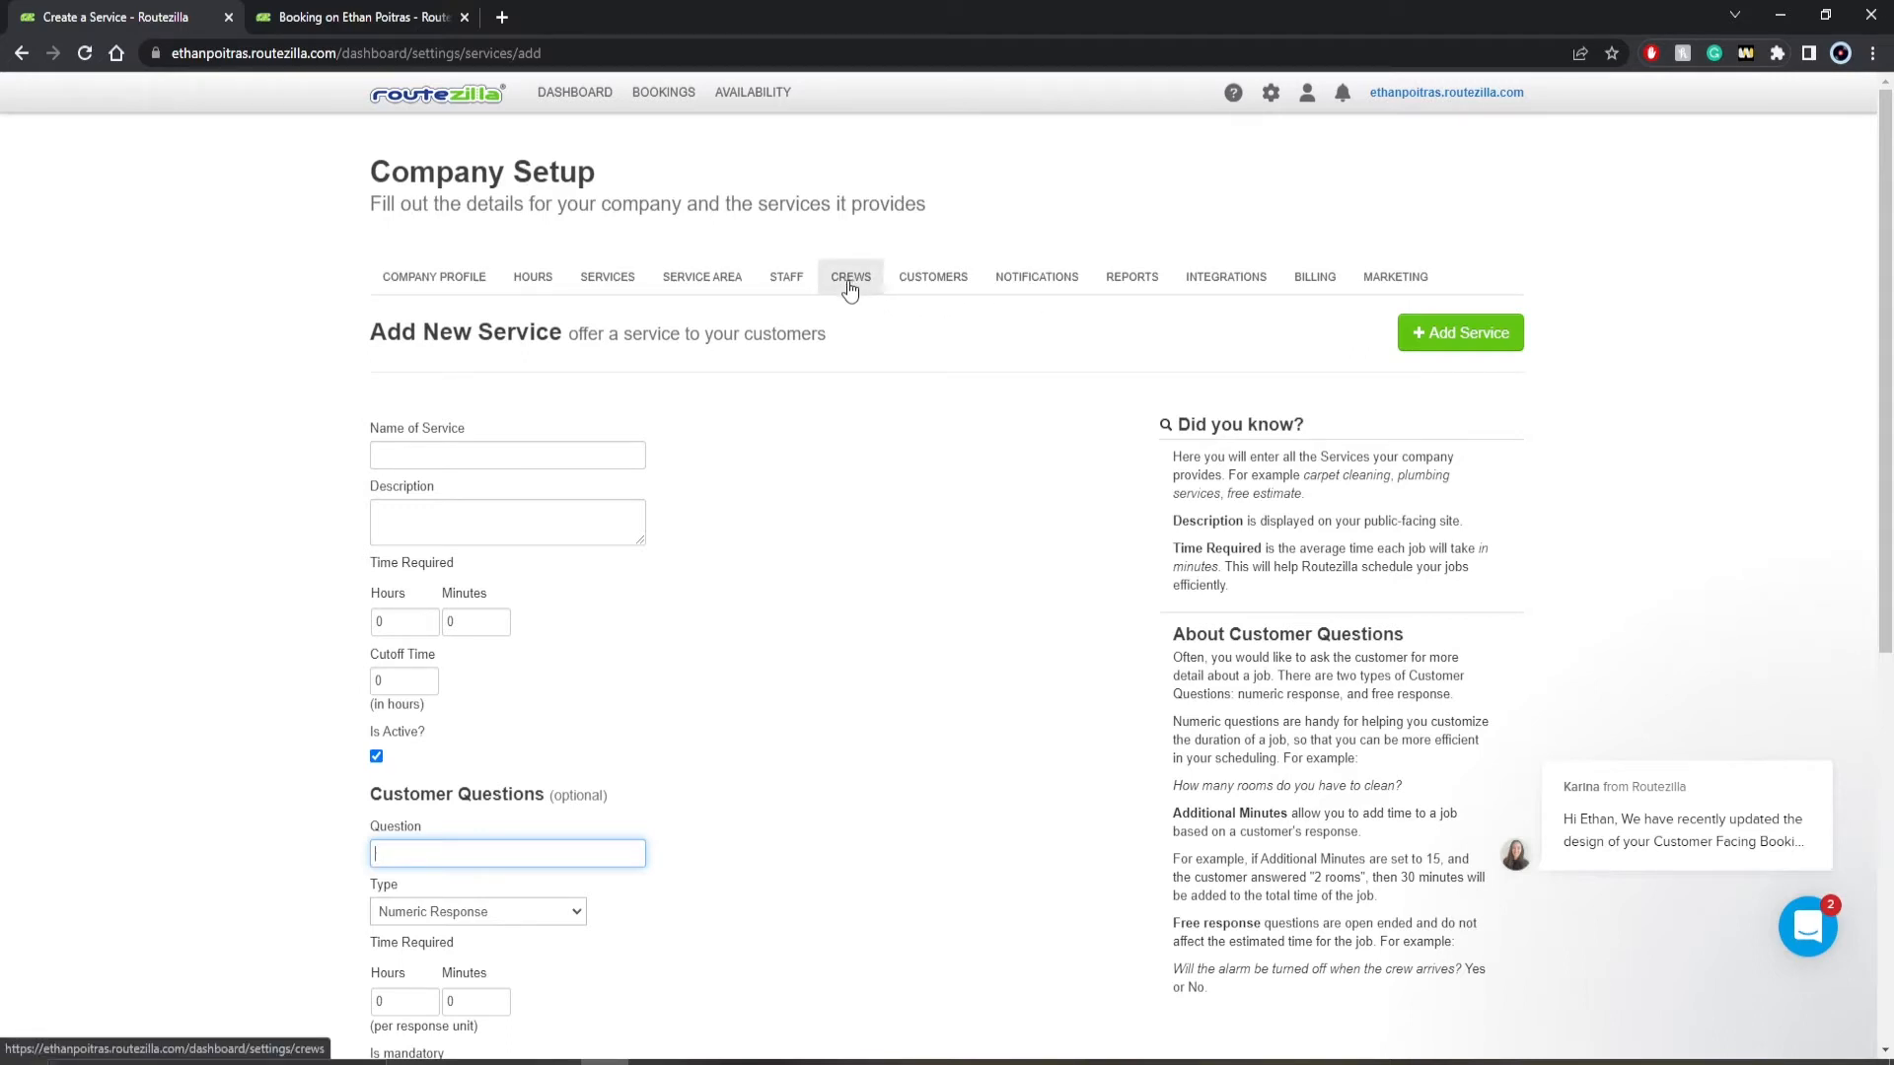
# - Edit the Kelowna service area without renaming it, moving one lakeside boundary point east and one point near Black Mountain inward
pyautogui.click(714, 280)
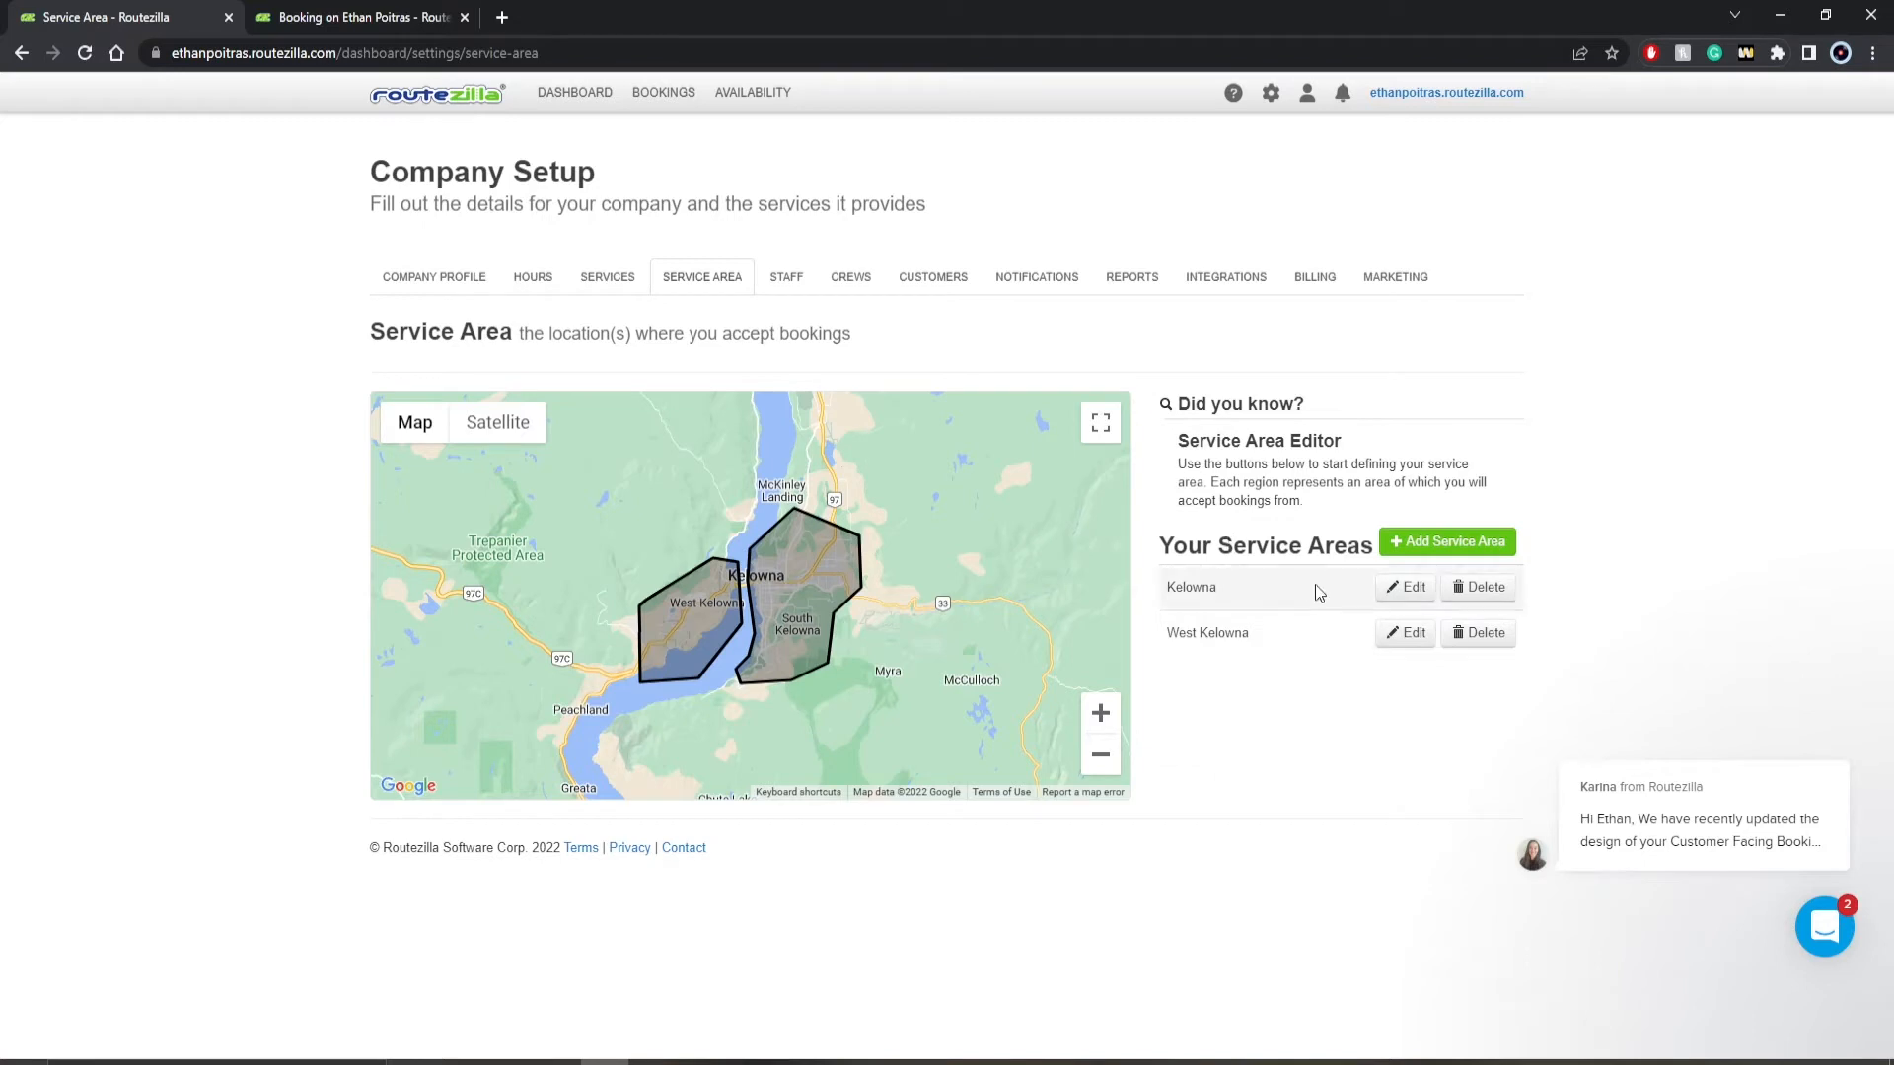
pyautogui.click(1399, 592)
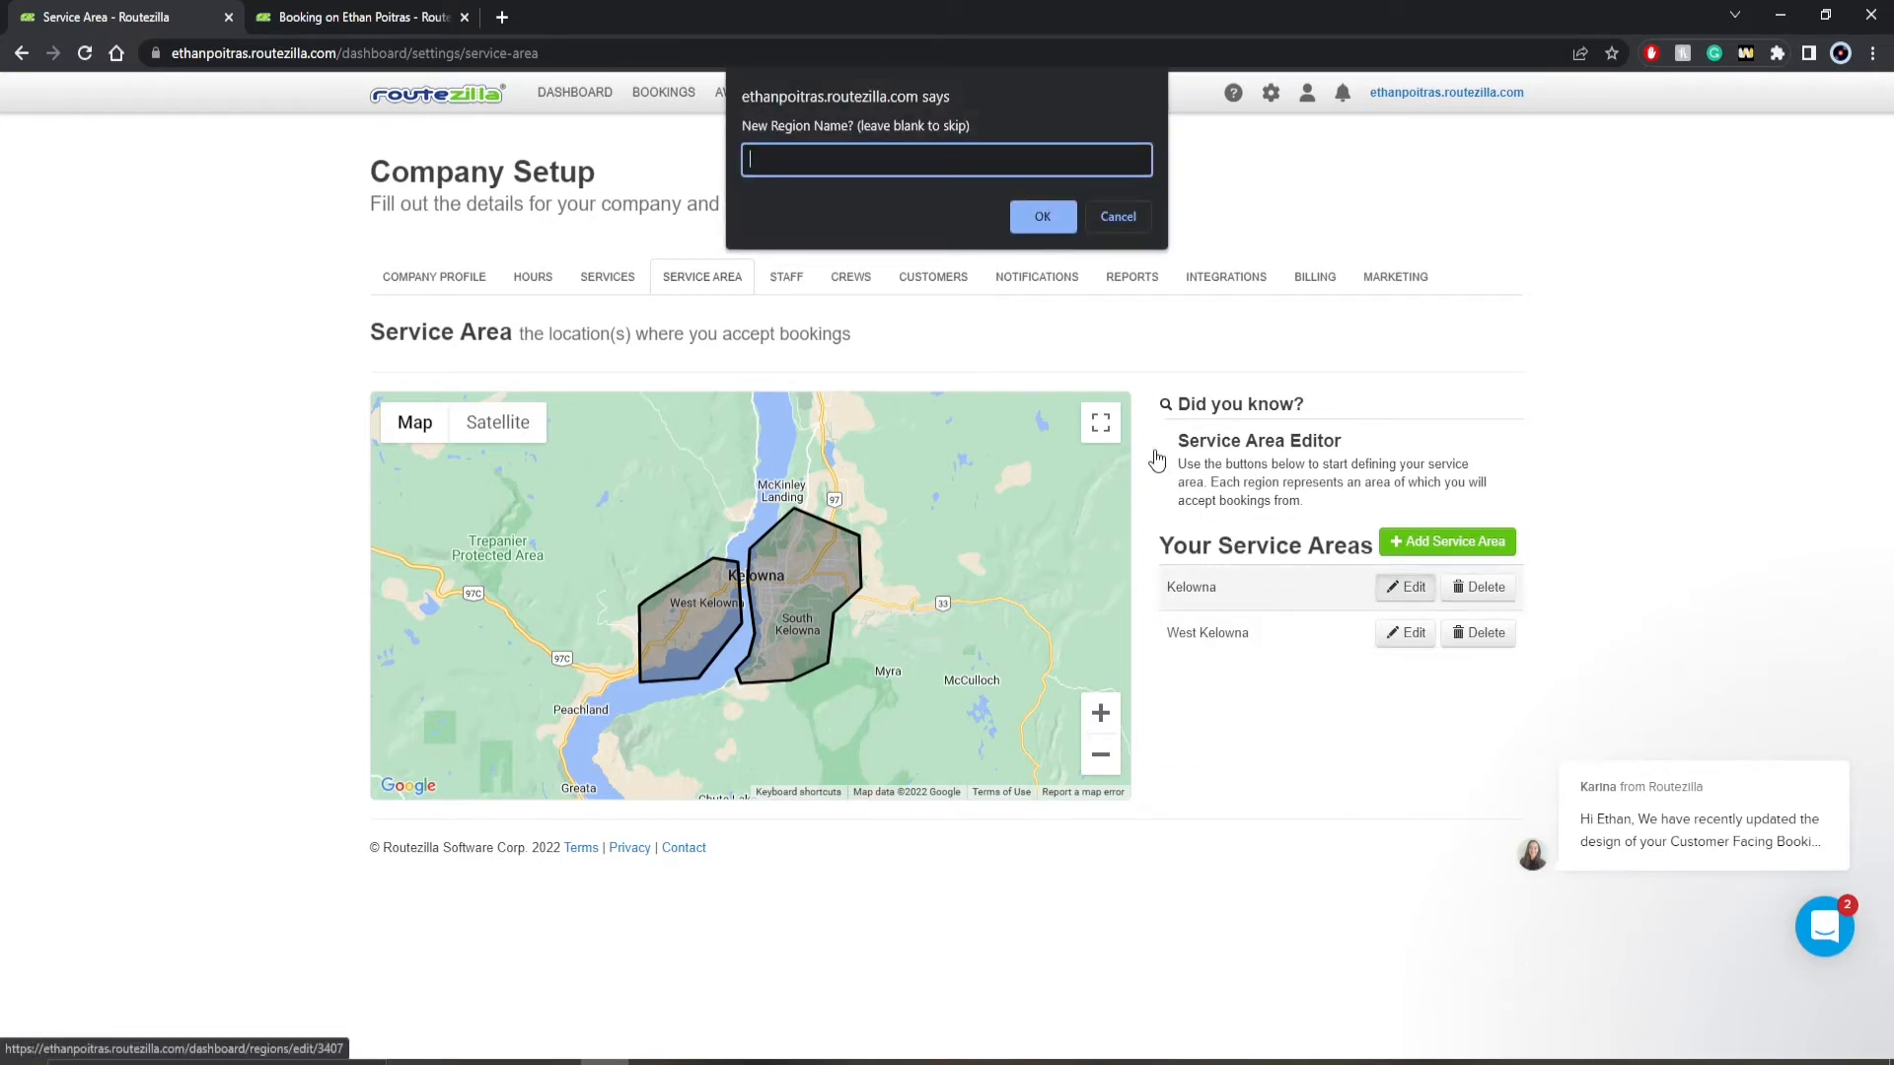
pyautogui.click(1132, 227)
pyautogui.moveTo(809, 609)
pyautogui.mouseDown()
pyautogui.moveTo(802, 631)
pyautogui.moveTo(782, 619)
pyautogui.mouseUp()
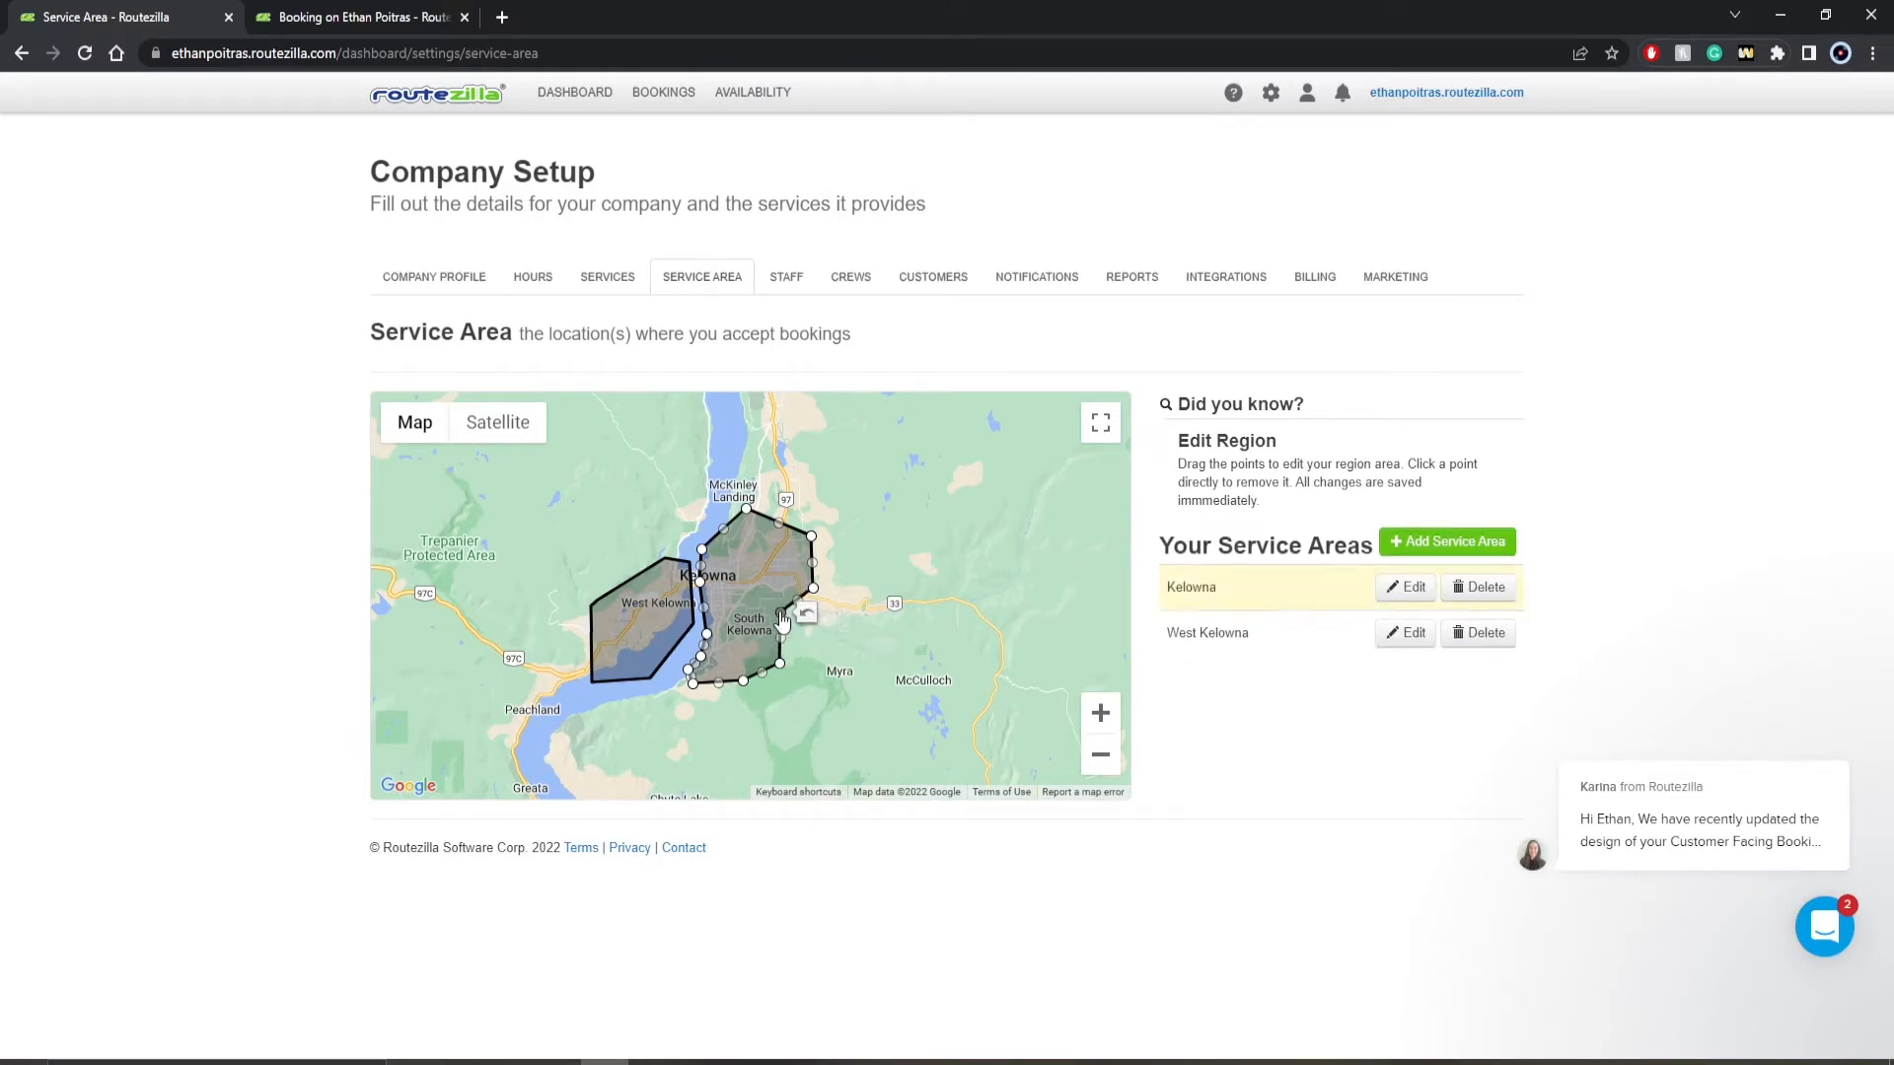
pyautogui.scroll(2, 745, 612)
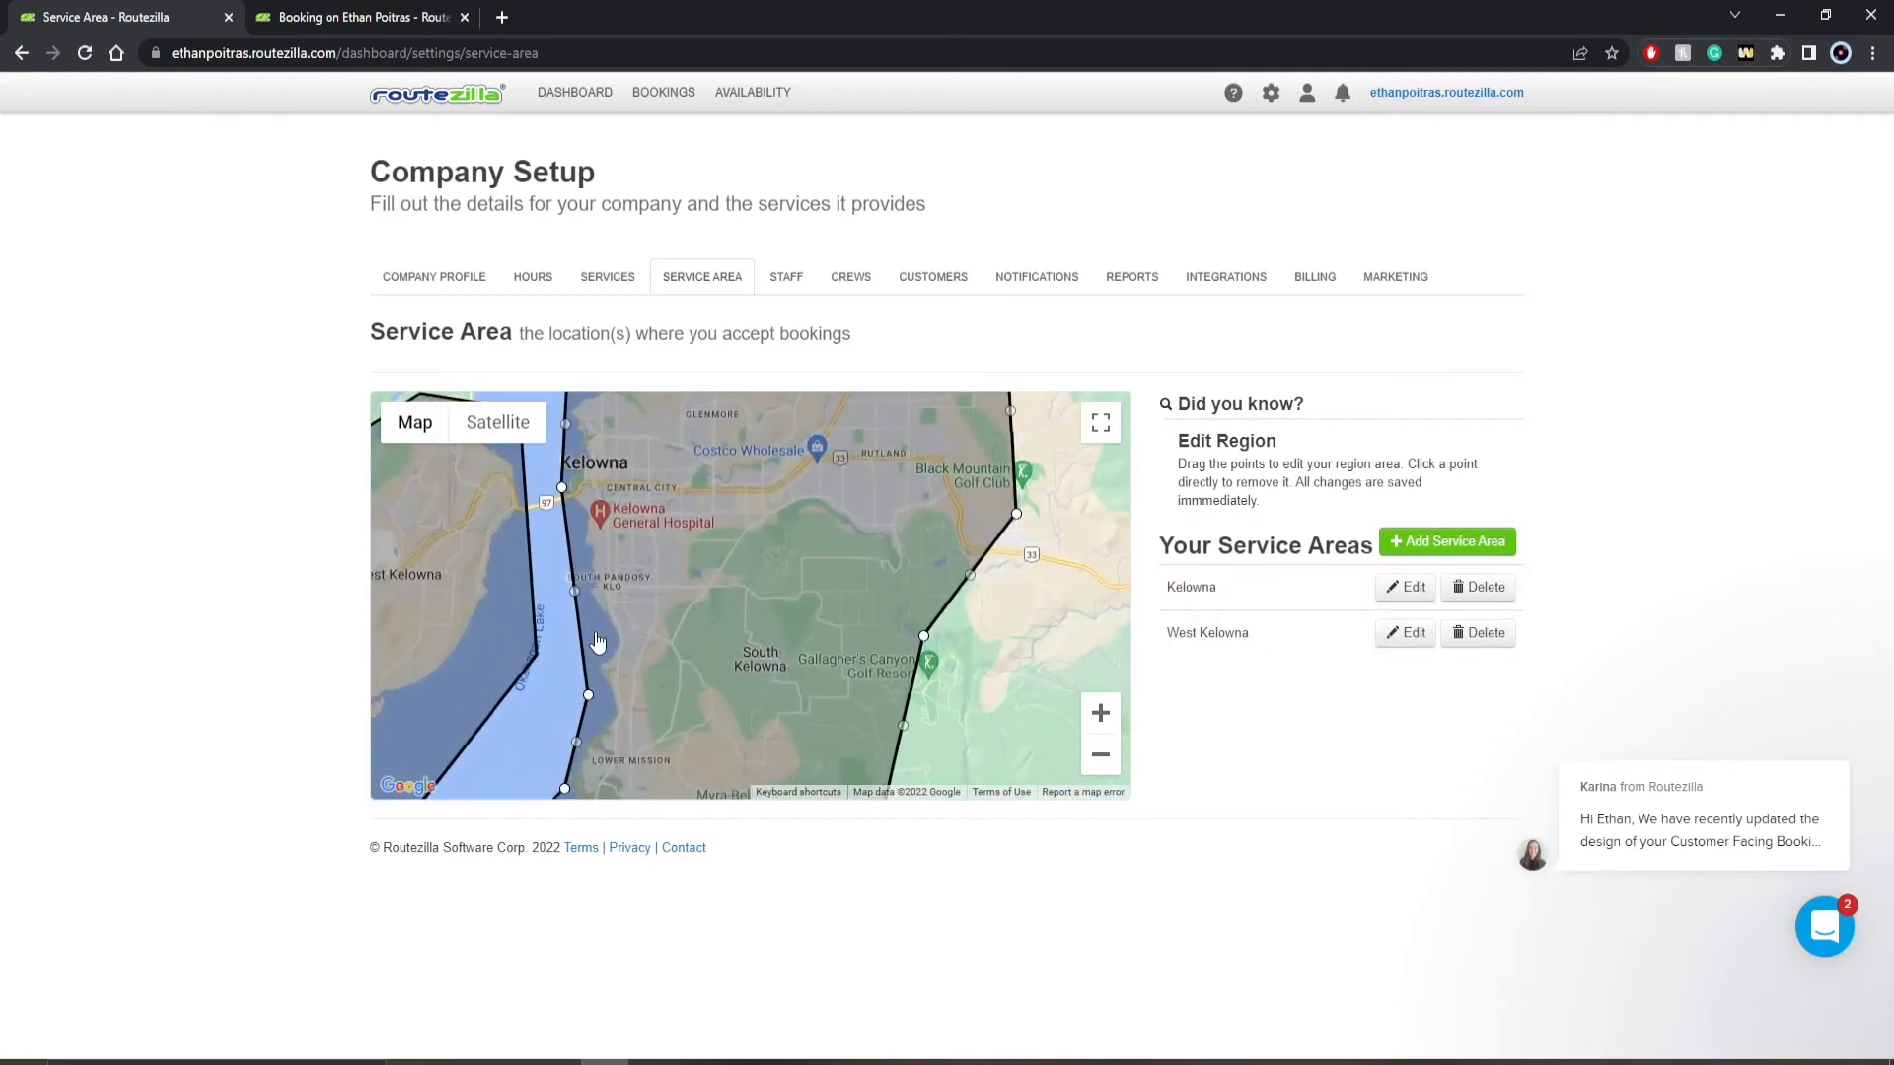
pyautogui.moveTo(588, 695); pyautogui.dragTo(605, 710)
pyautogui.moveTo(1016, 513); pyautogui.dragTo(967, 574)
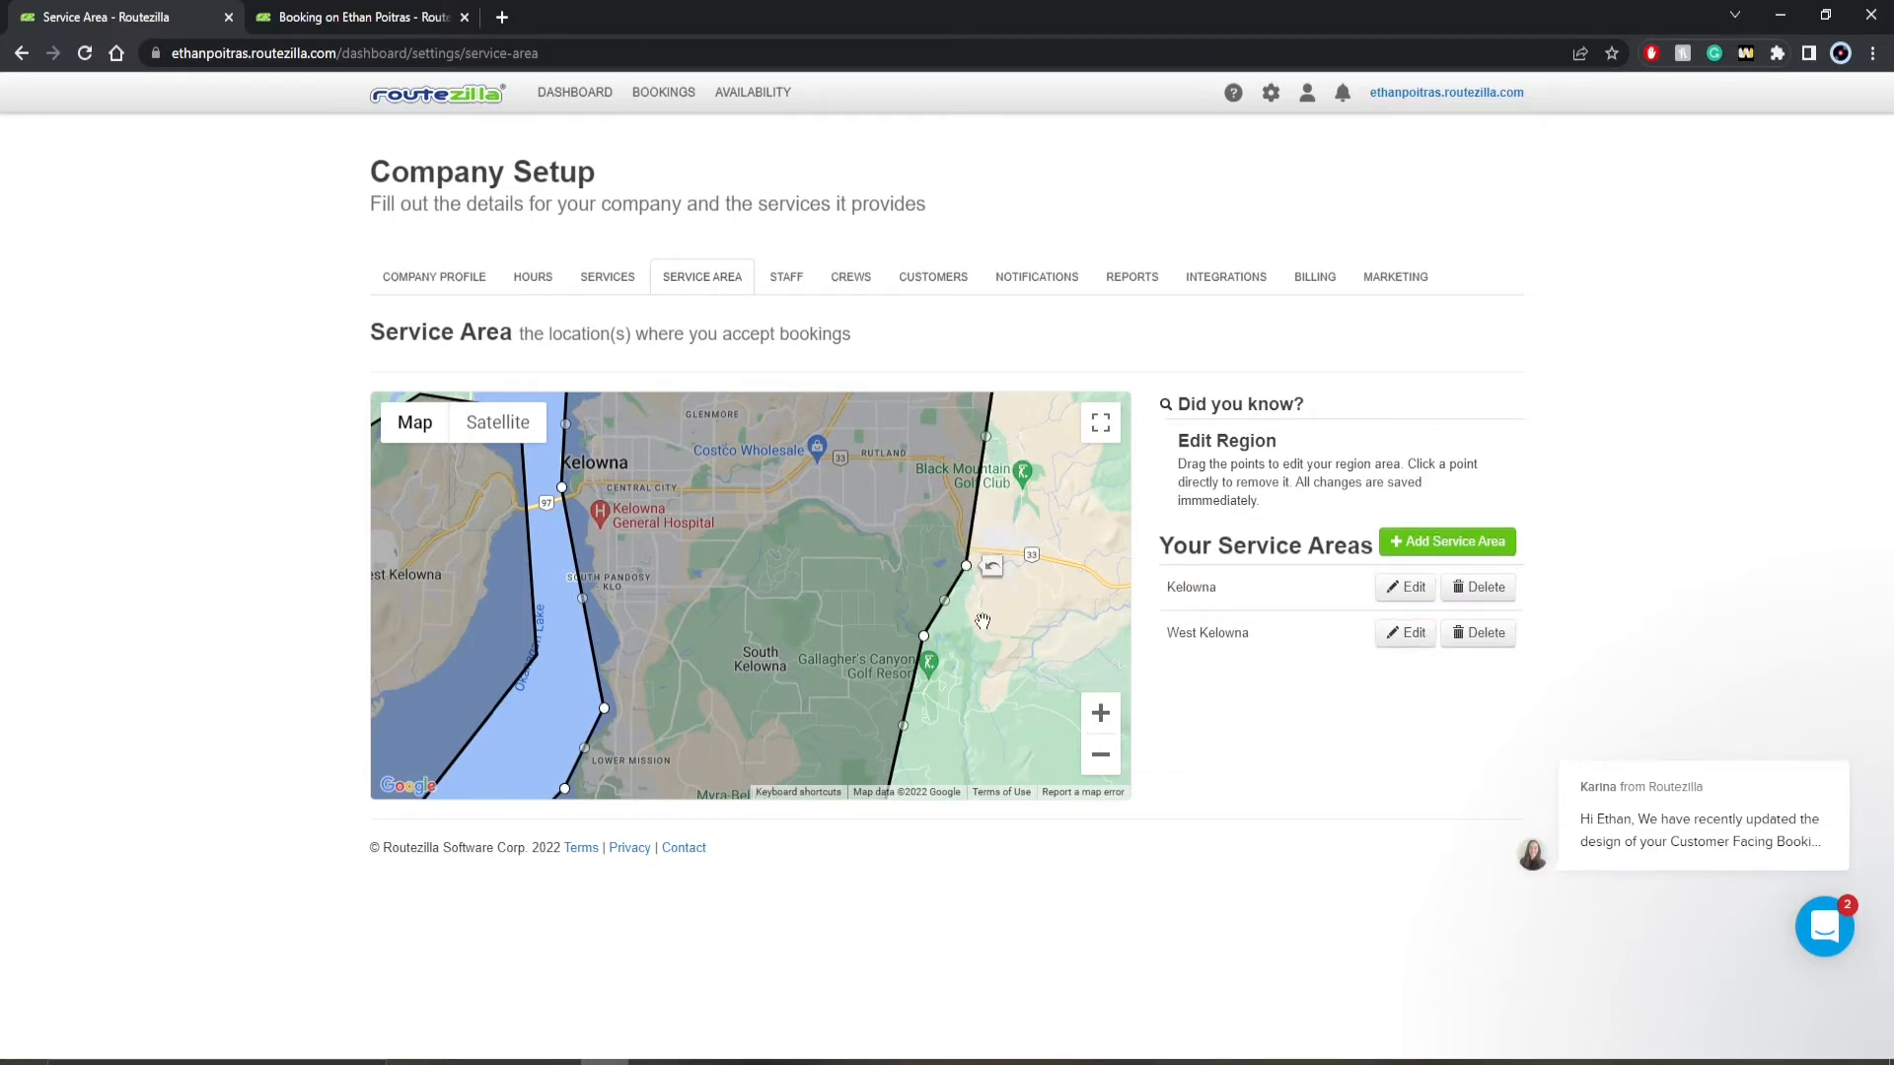
pyautogui.scroll(-1, 982, 621)
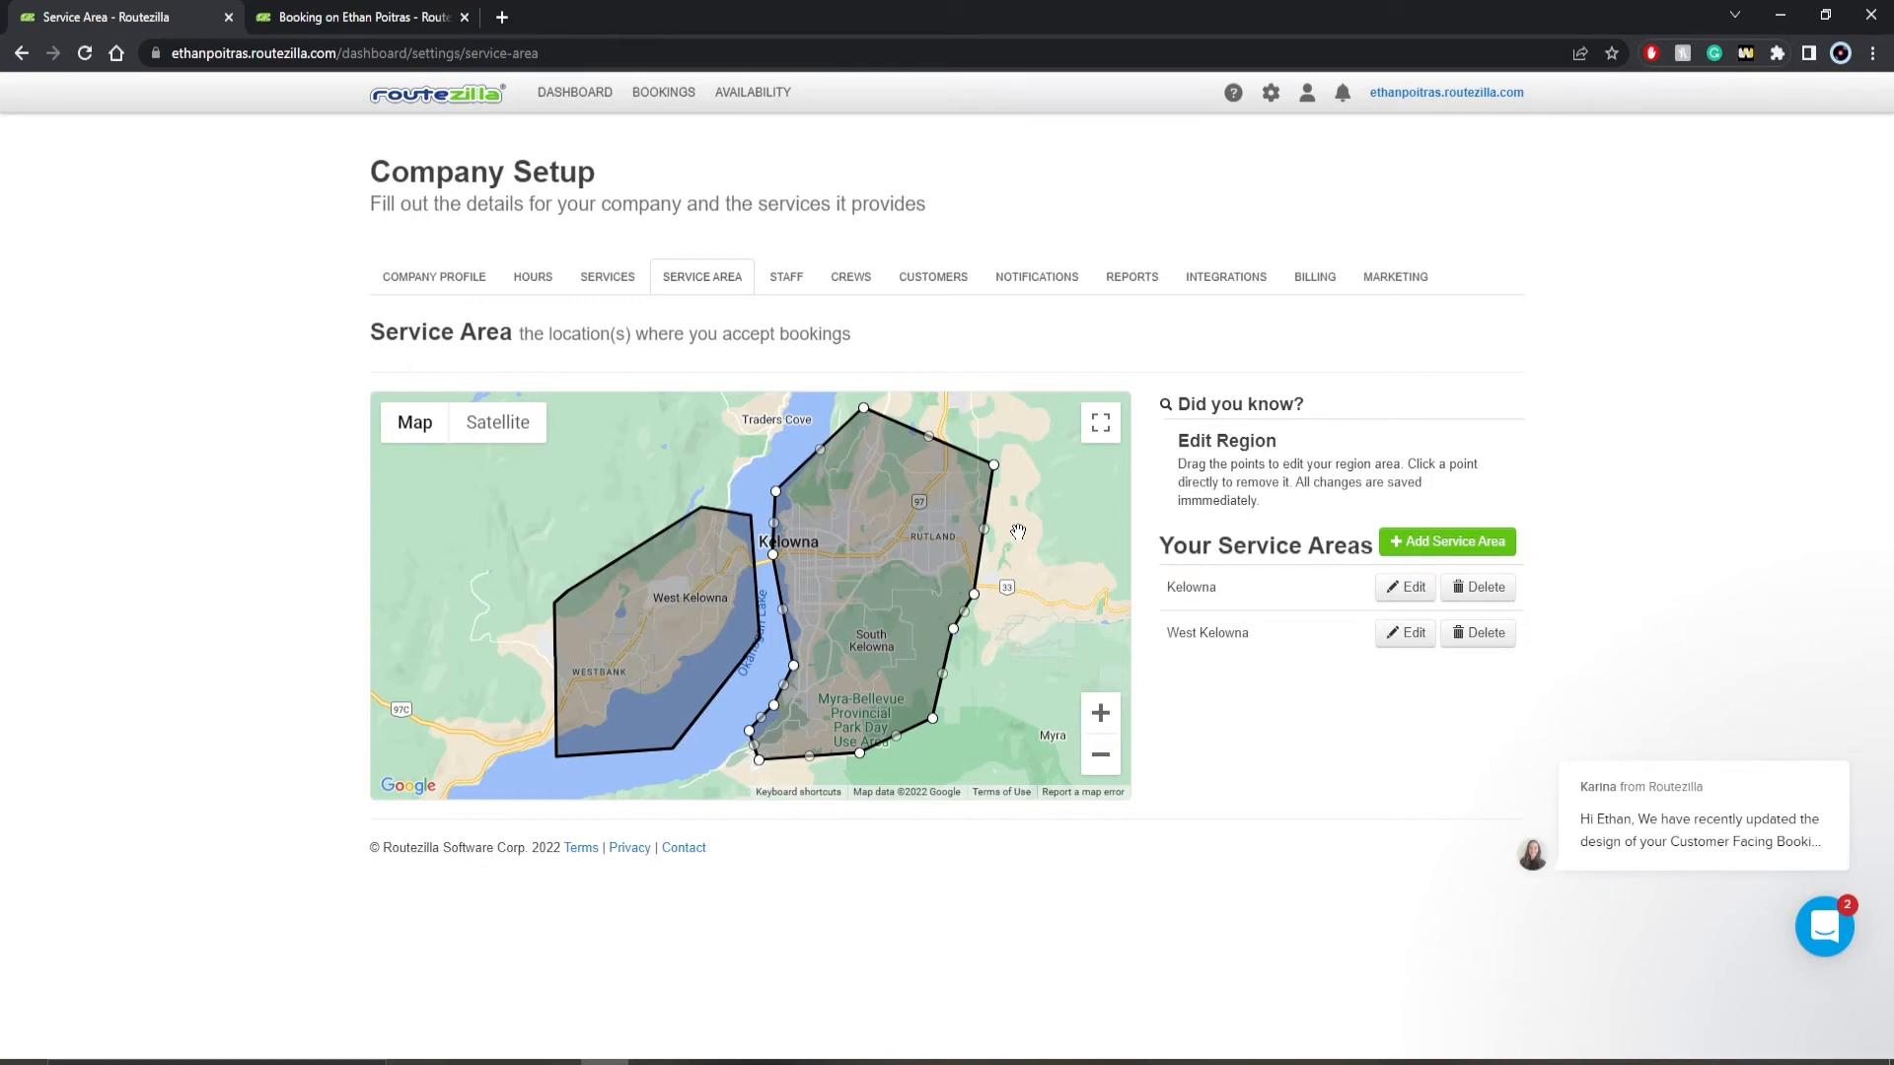
# - Reopen the Kelowna service area for editing, keep its name, and move its northeast corner slightly outward
pyautogui.moveTo(1618, 850)
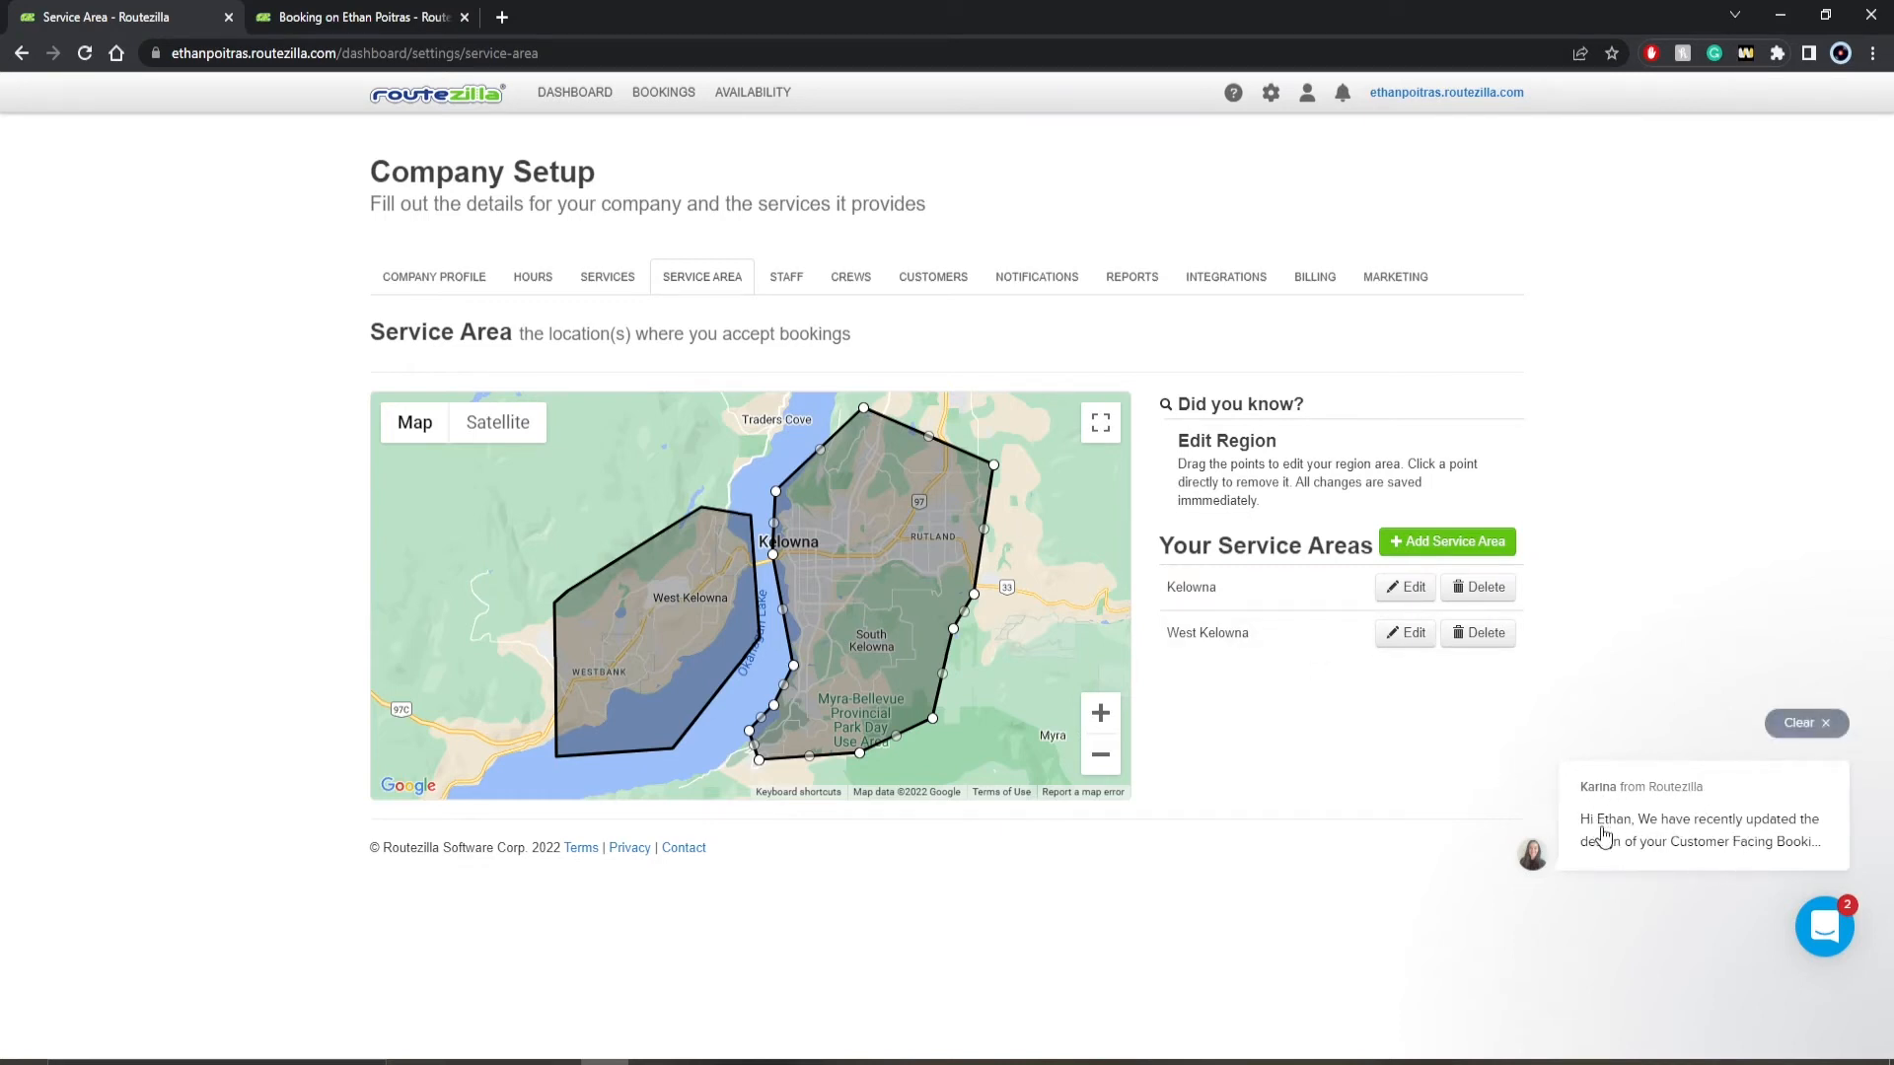
pyautogui.click(1396, 588)
pyautogui.click(1114, 217)
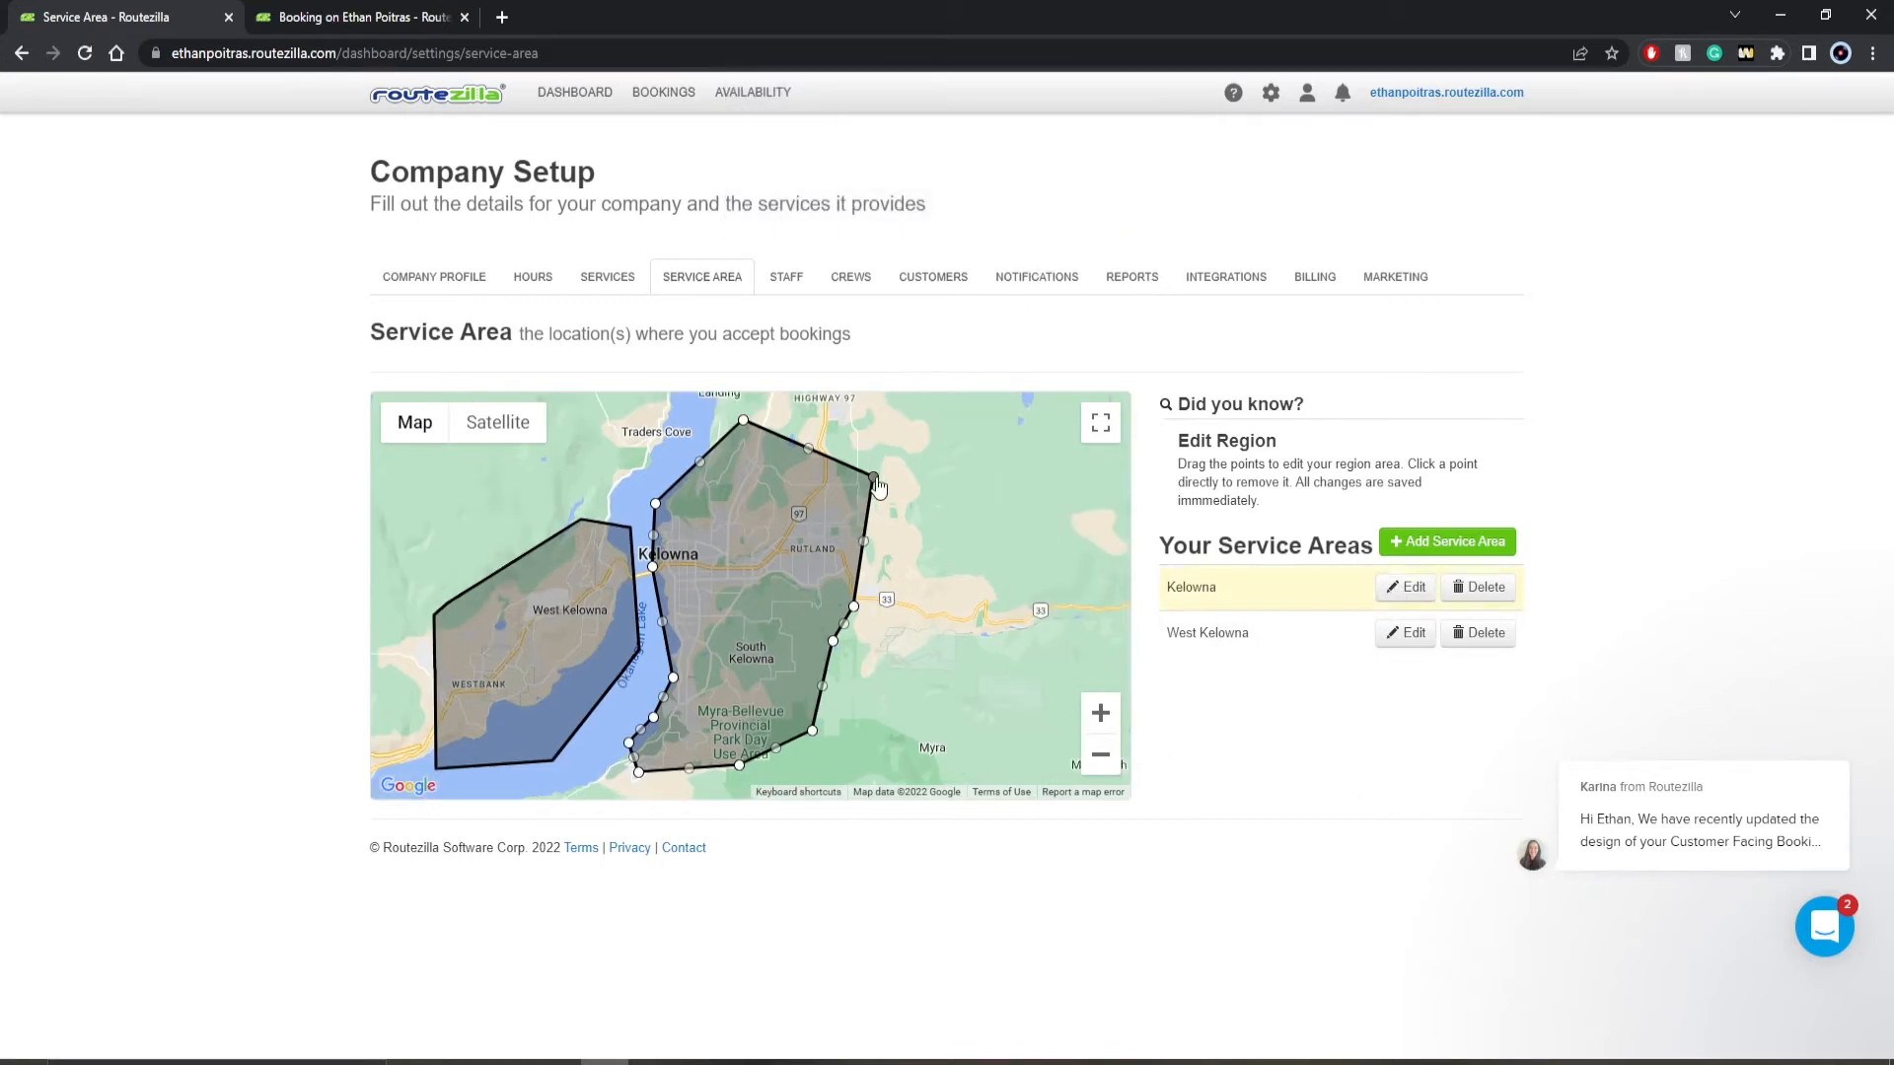
pyautogui.moveTo(872, 483)
pyautogui.mouseDown()
pyautogui.moveTo(739, 557)
pyautogui.moveTo(887, 459)
pyautogui.mouseUp()
# - Add a five-point service area north of Myra, with one corner reaching Rutland, and name it "Name"
pyautogui.click(1395, 541)
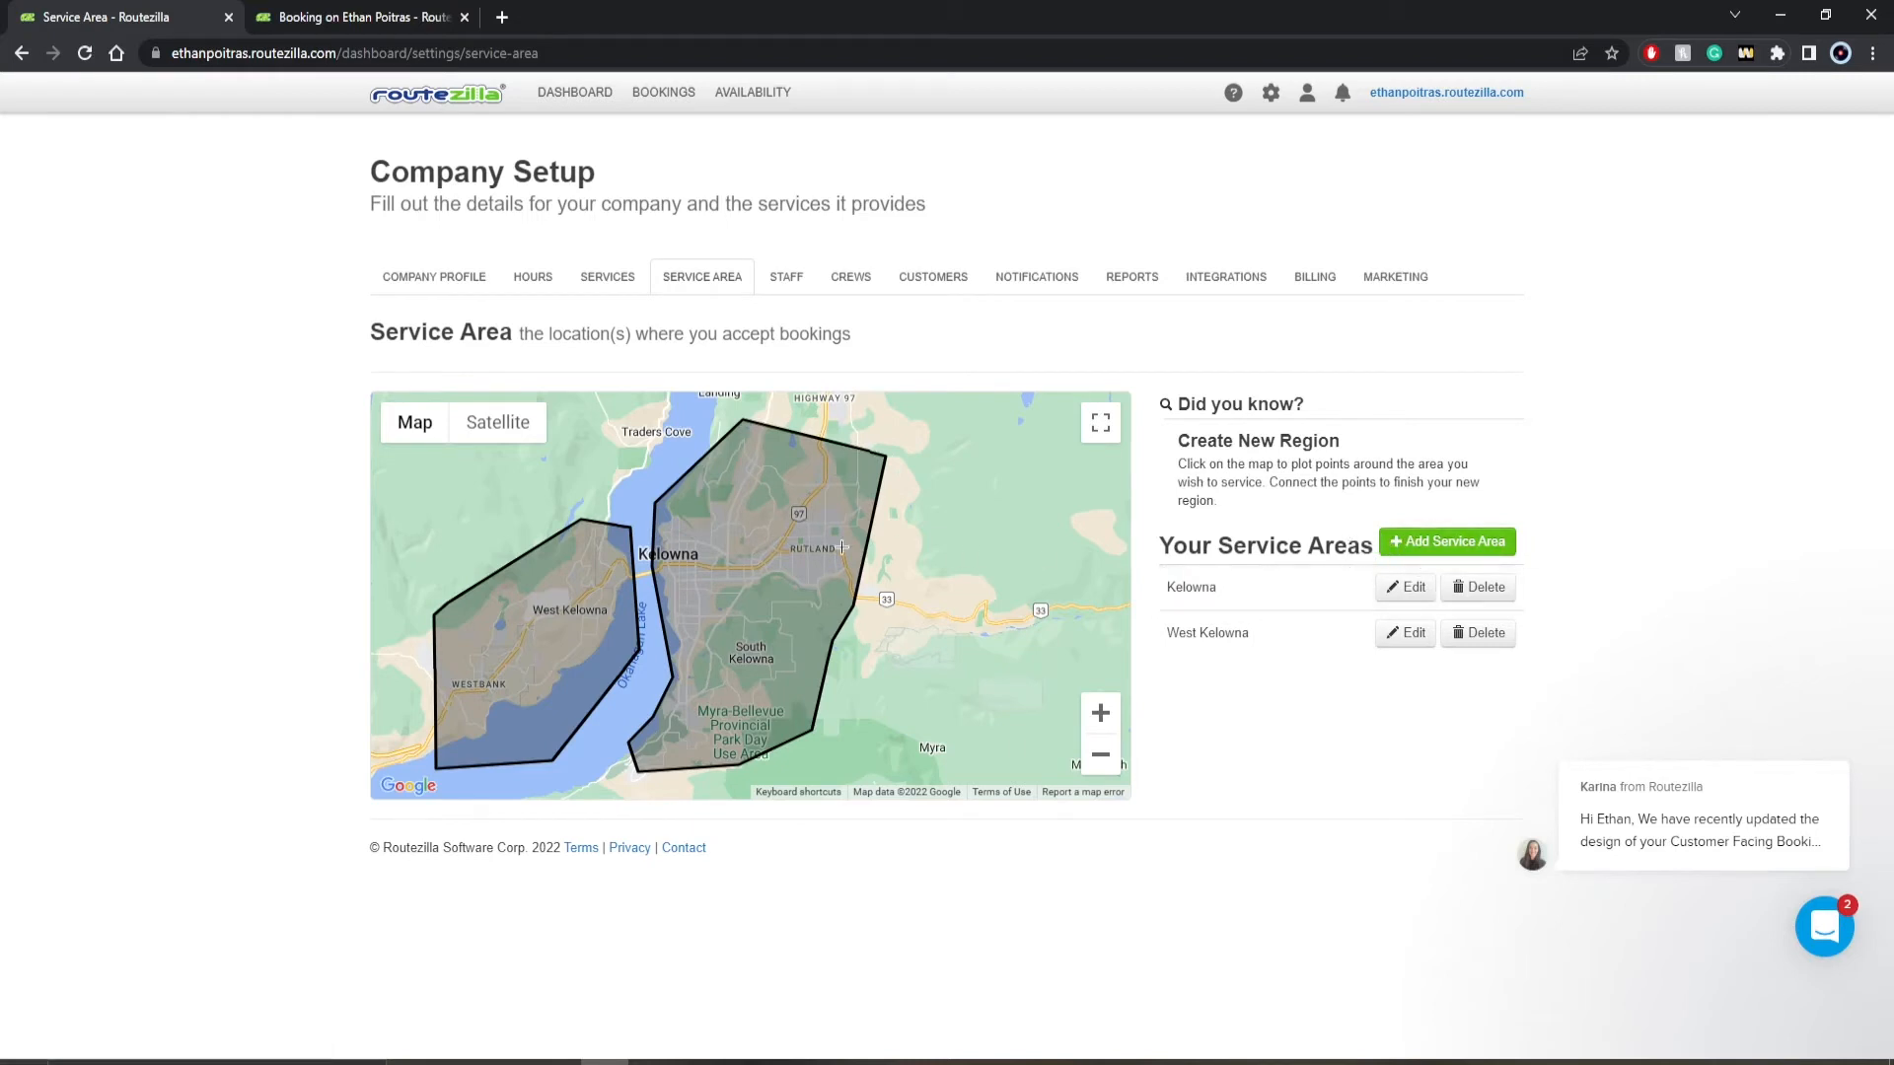
pyautogui.click(925, 639)
pyautogui.click(878, 727)
pyautogui.click(1017, 727)
pyautogui.click(987, 627)
pyautogui.click(823, 559)
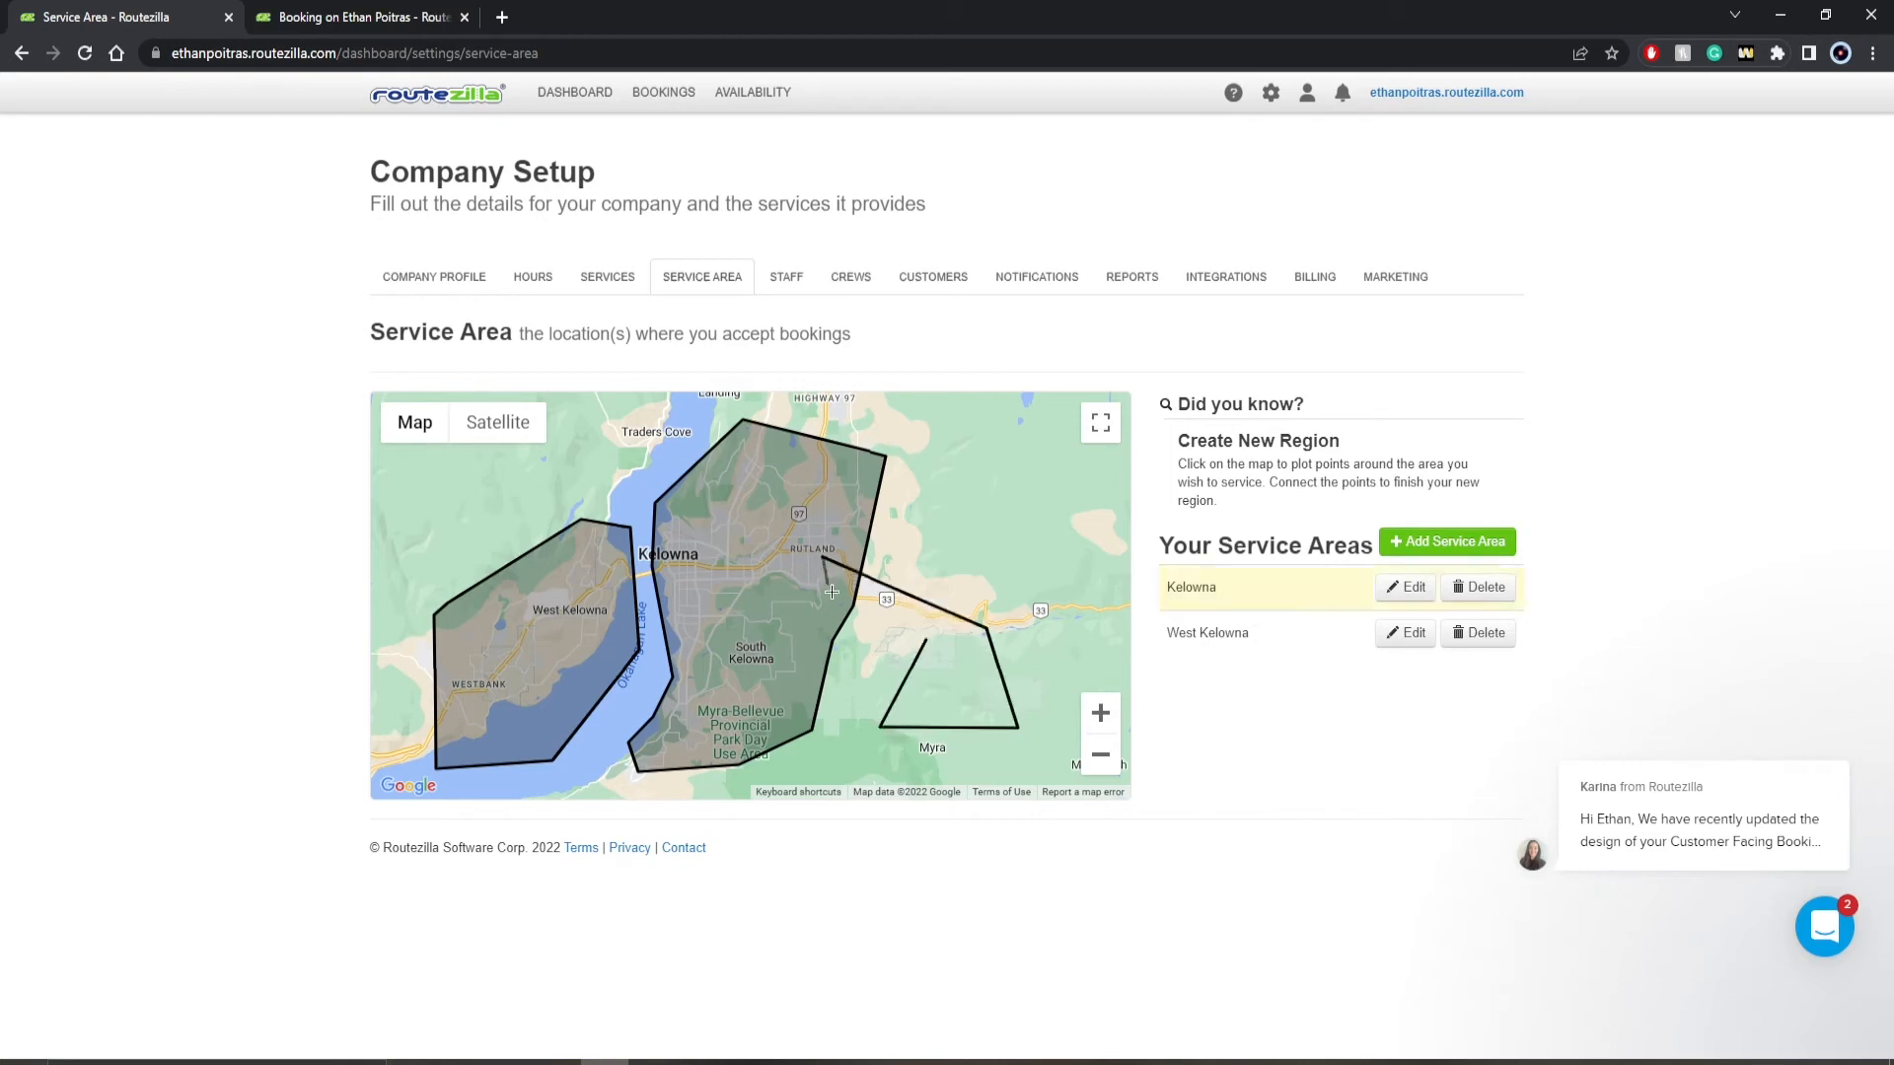
pyautogui.click(926, 643)
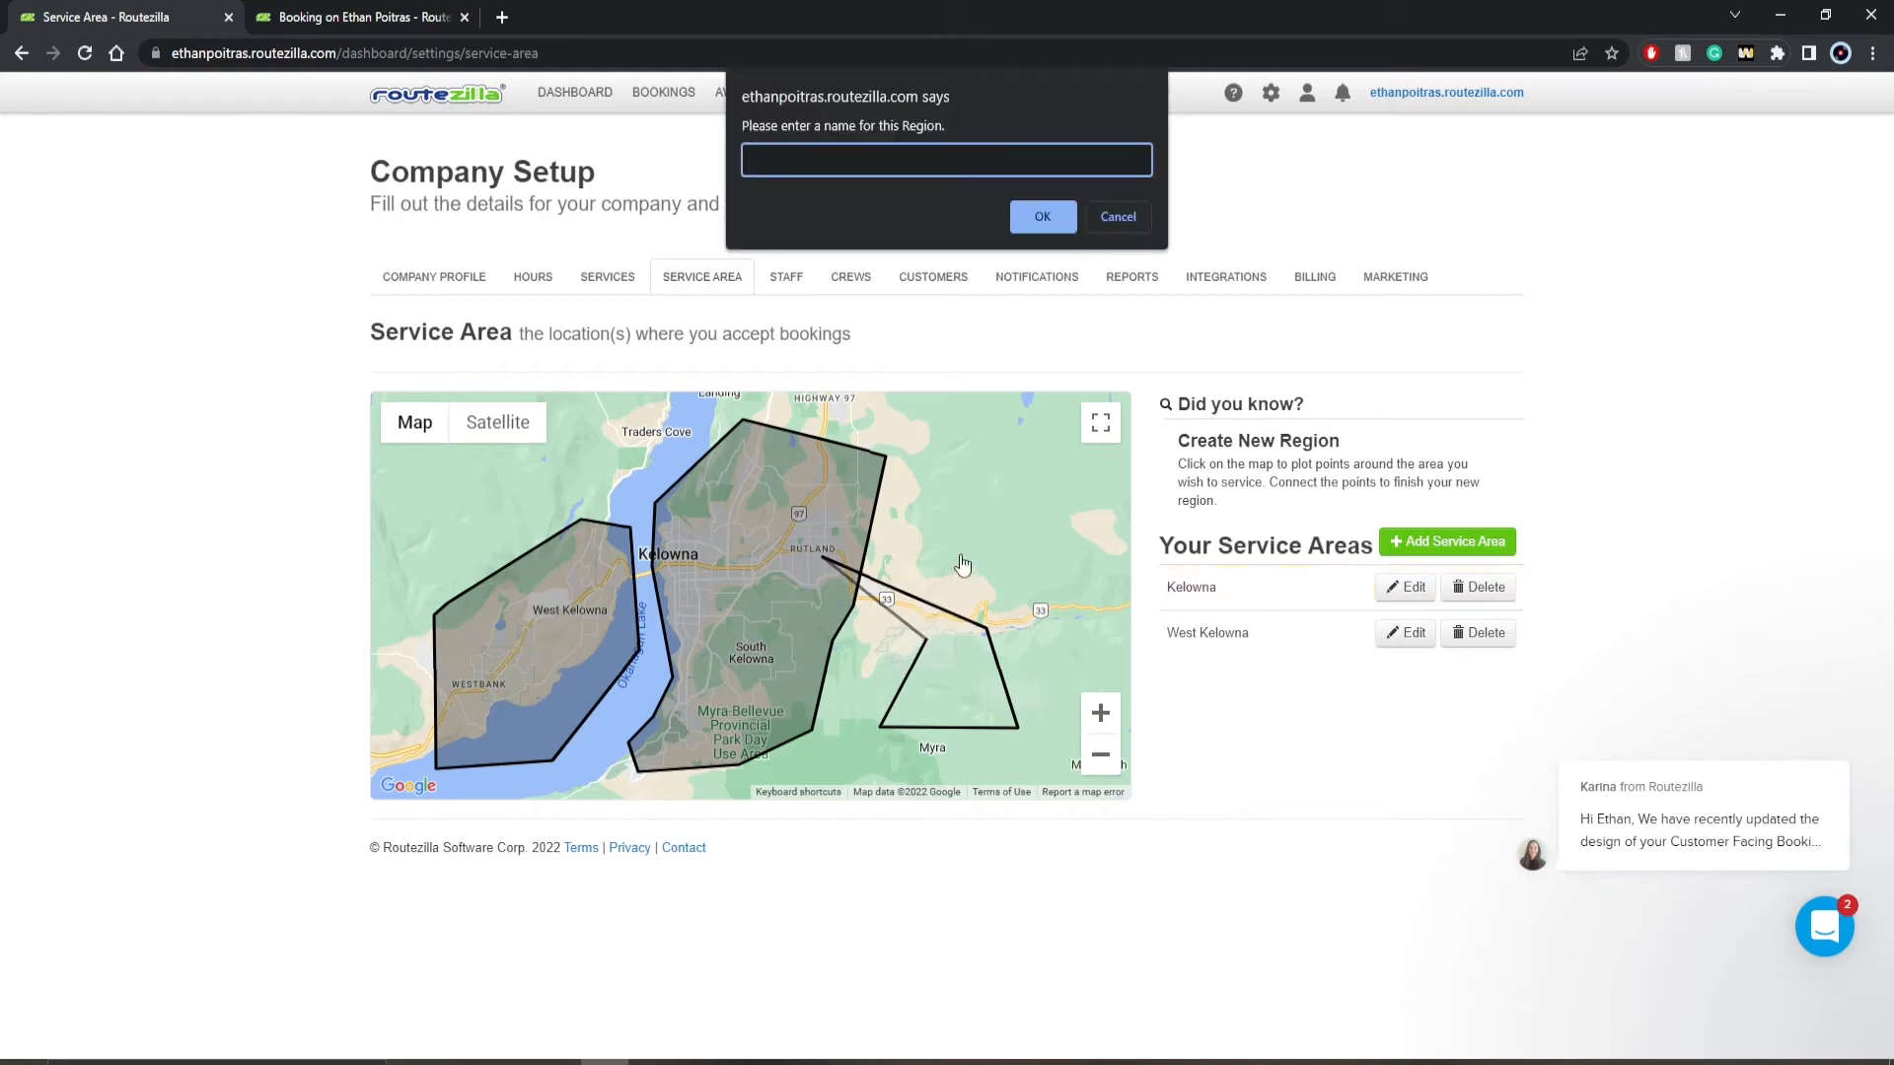
pyautogui.write('Name')
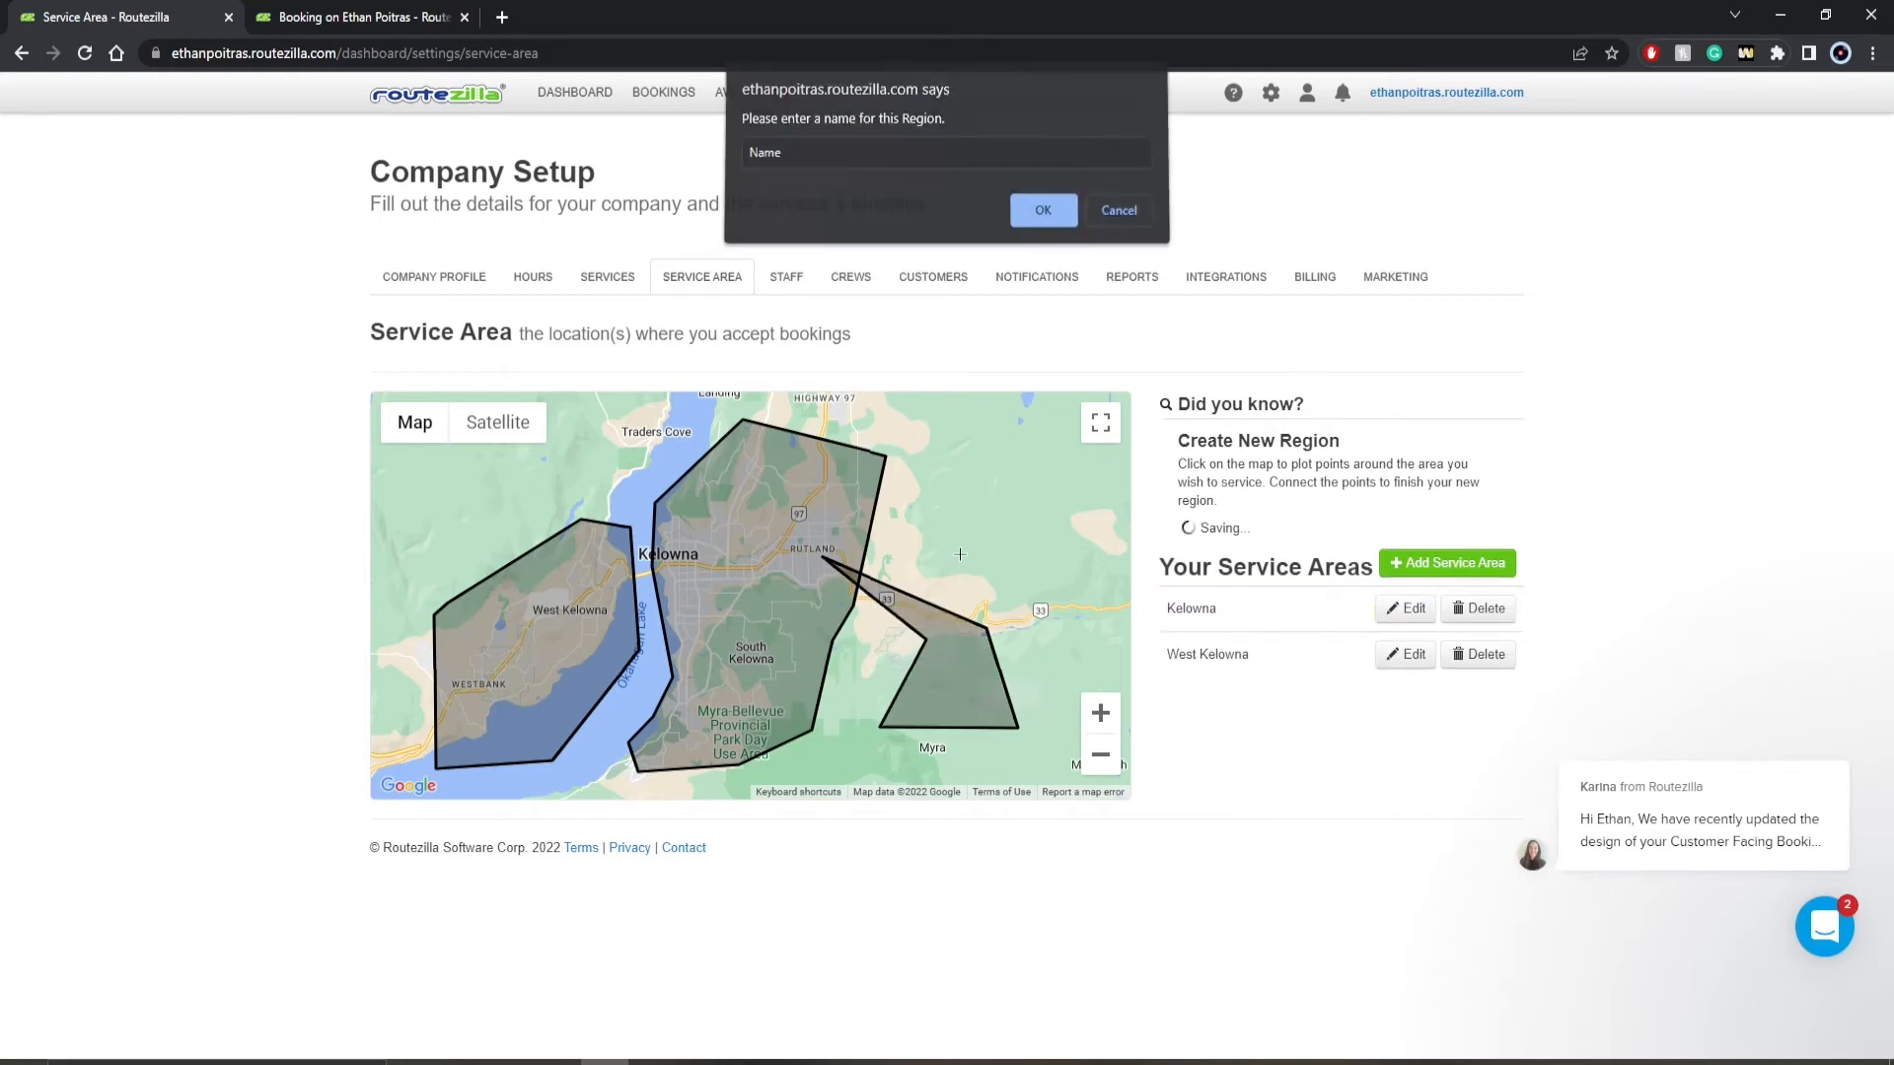
pyautogui.press('Return')
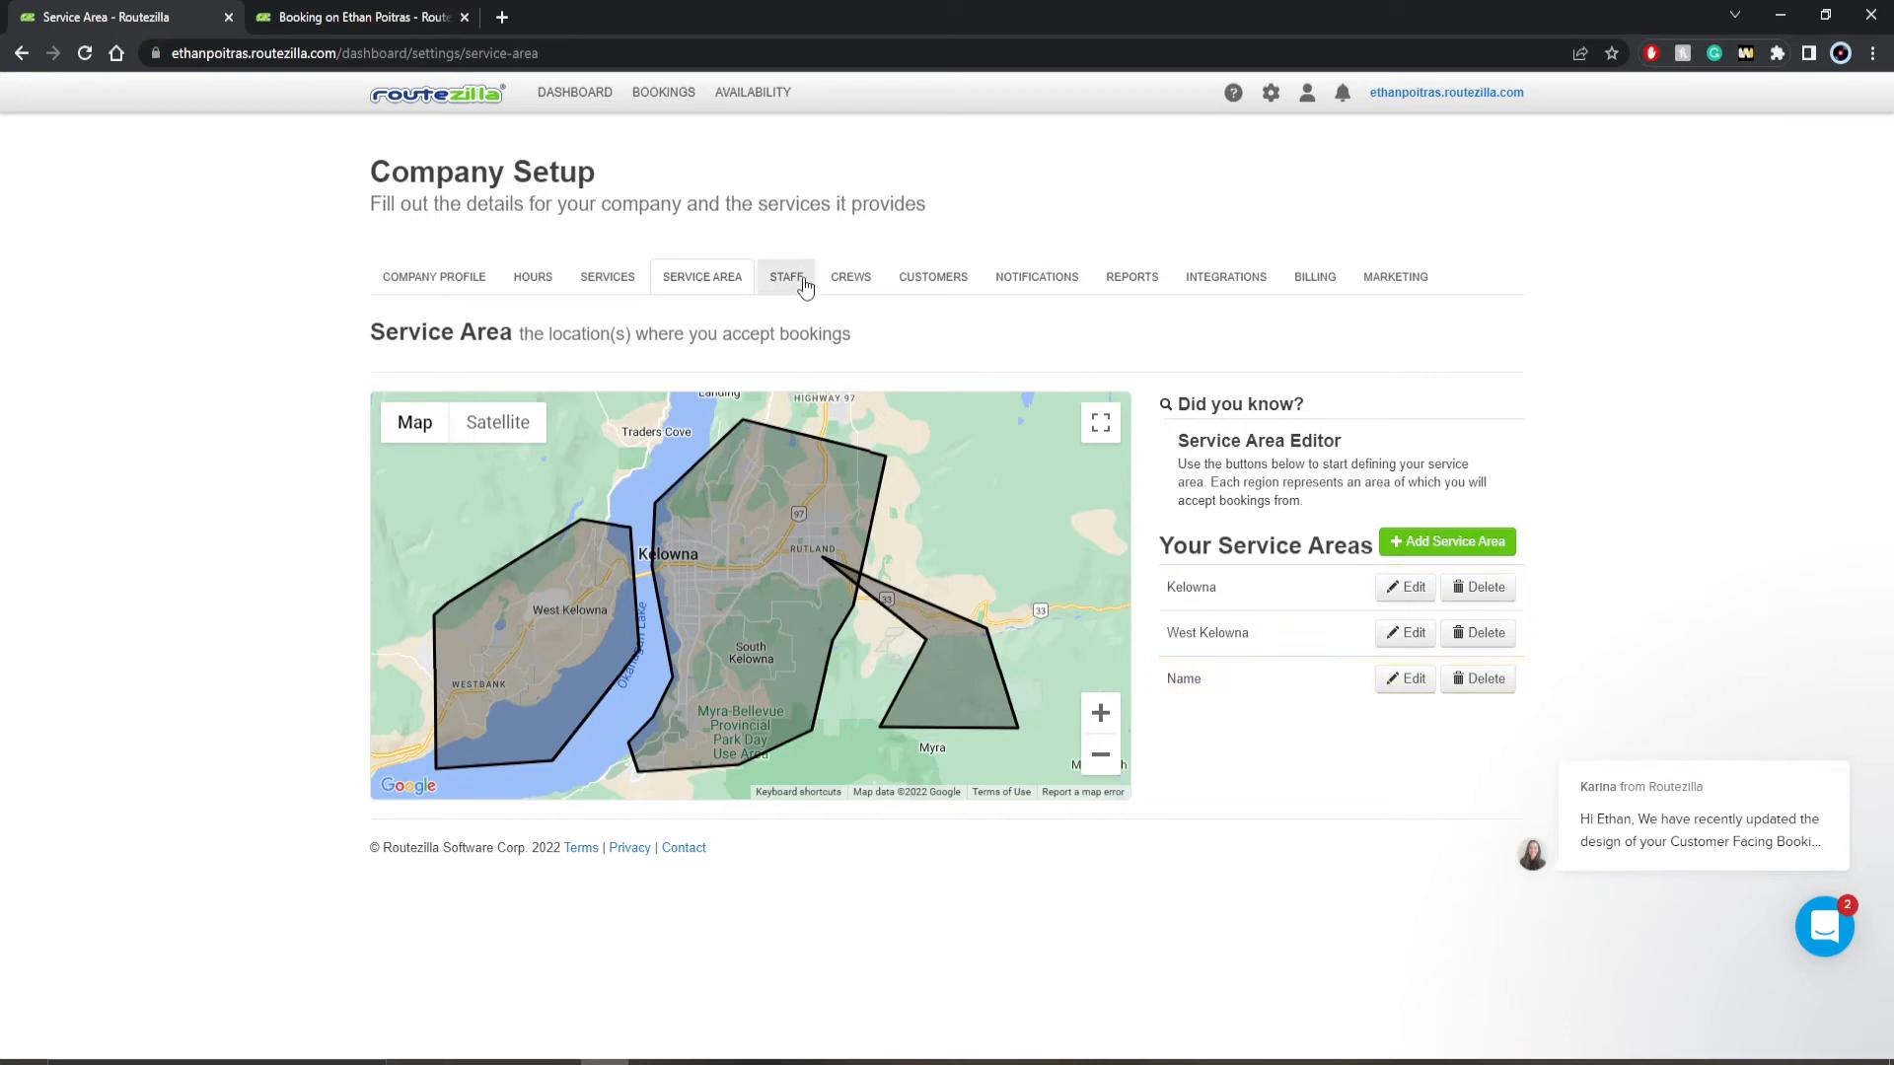
# - Change the Default Crew's serviceable area from Kelowna to Name, keep Free Estimate offered, and save the crew
pyautogui.click(836, 281)
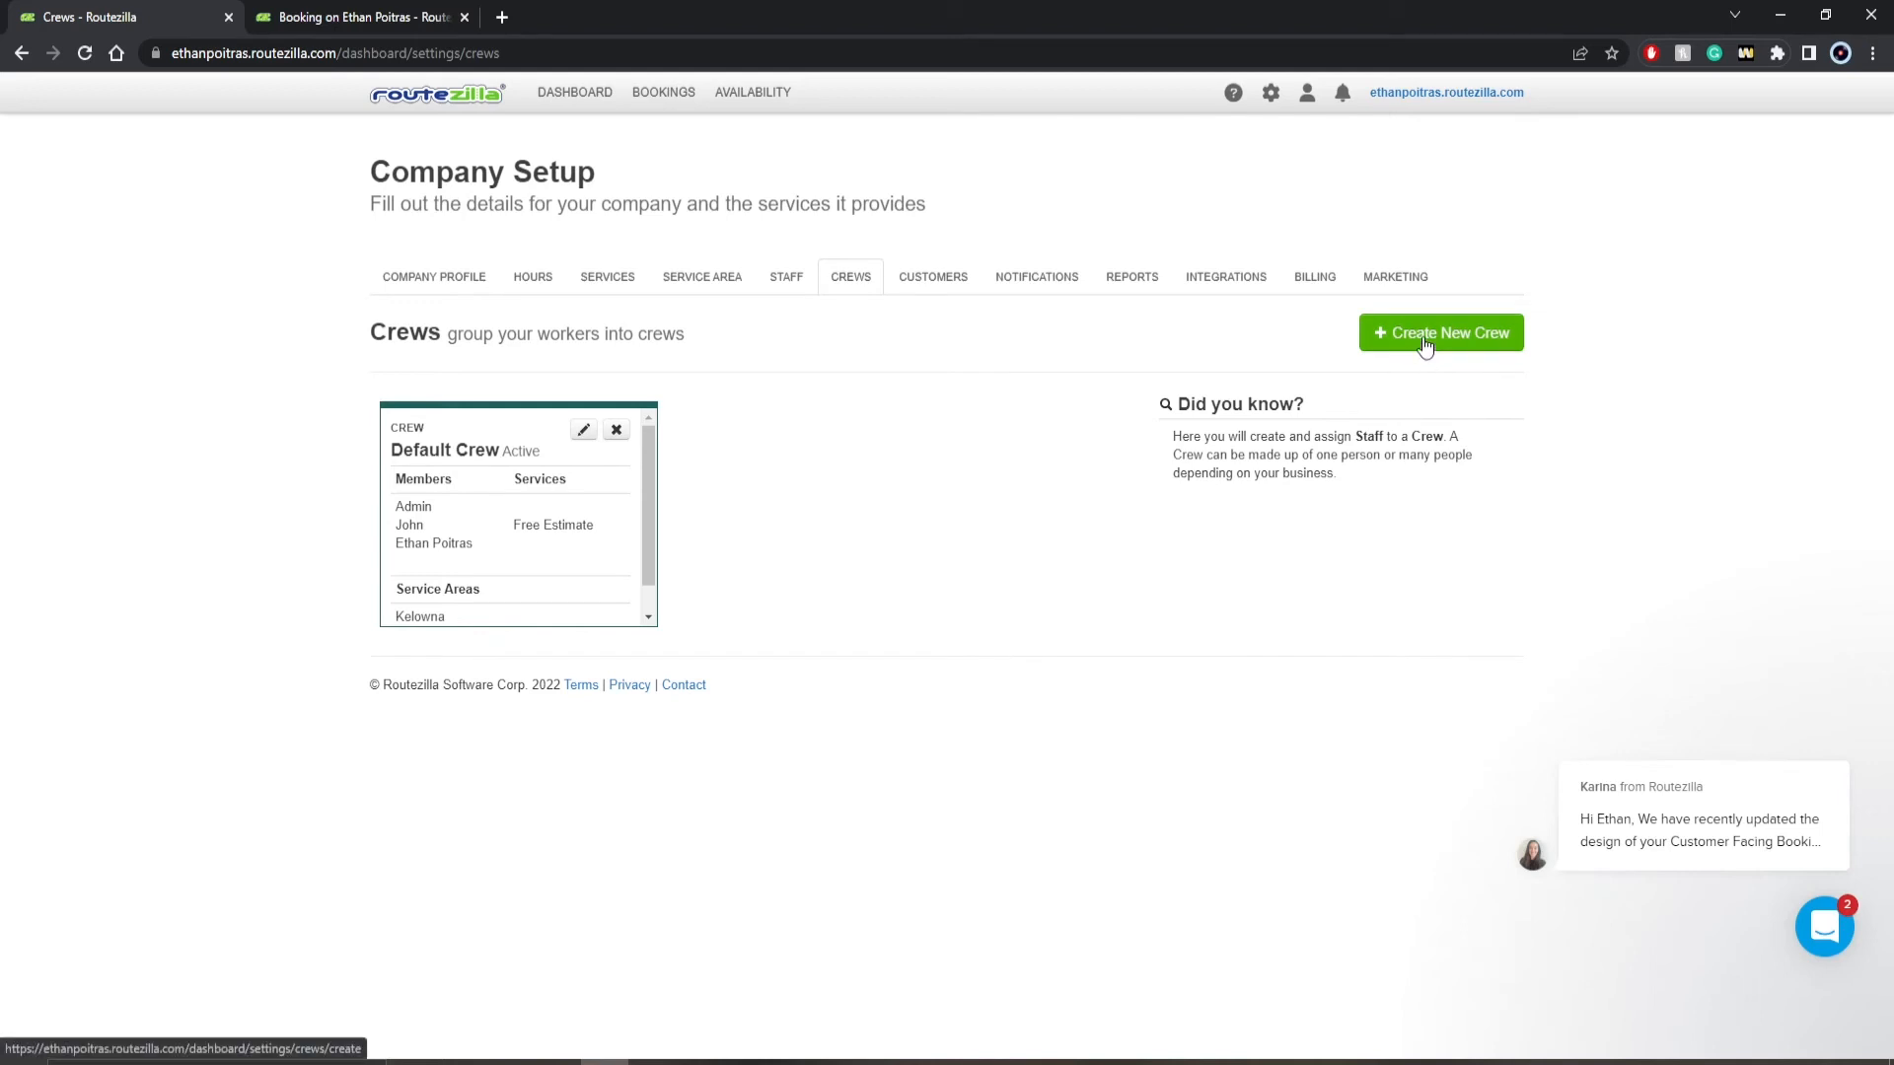
pyautogui.click(584, 432)
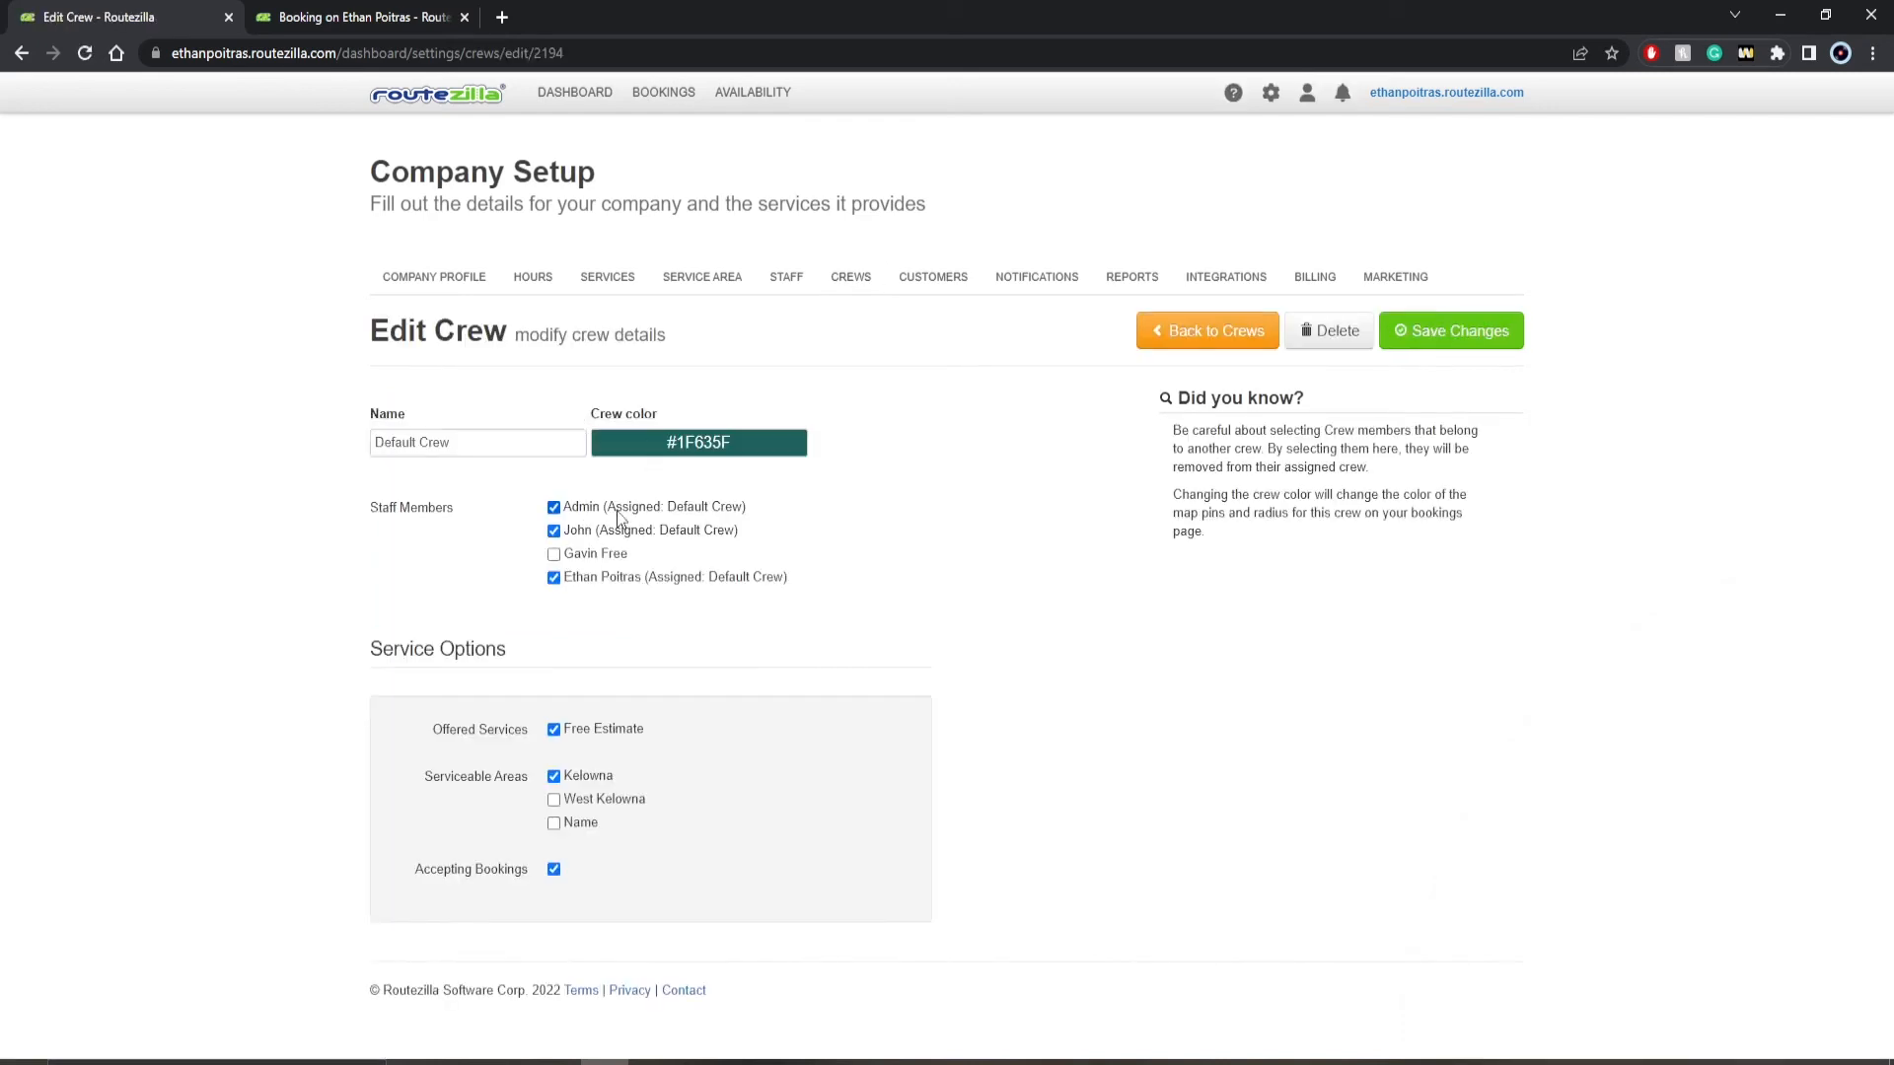
pyautogui.click(553, 729)
pyautogui.click(553, 822)
pyautogui.click(553, 776)
pyautogui.click(1447, 344)
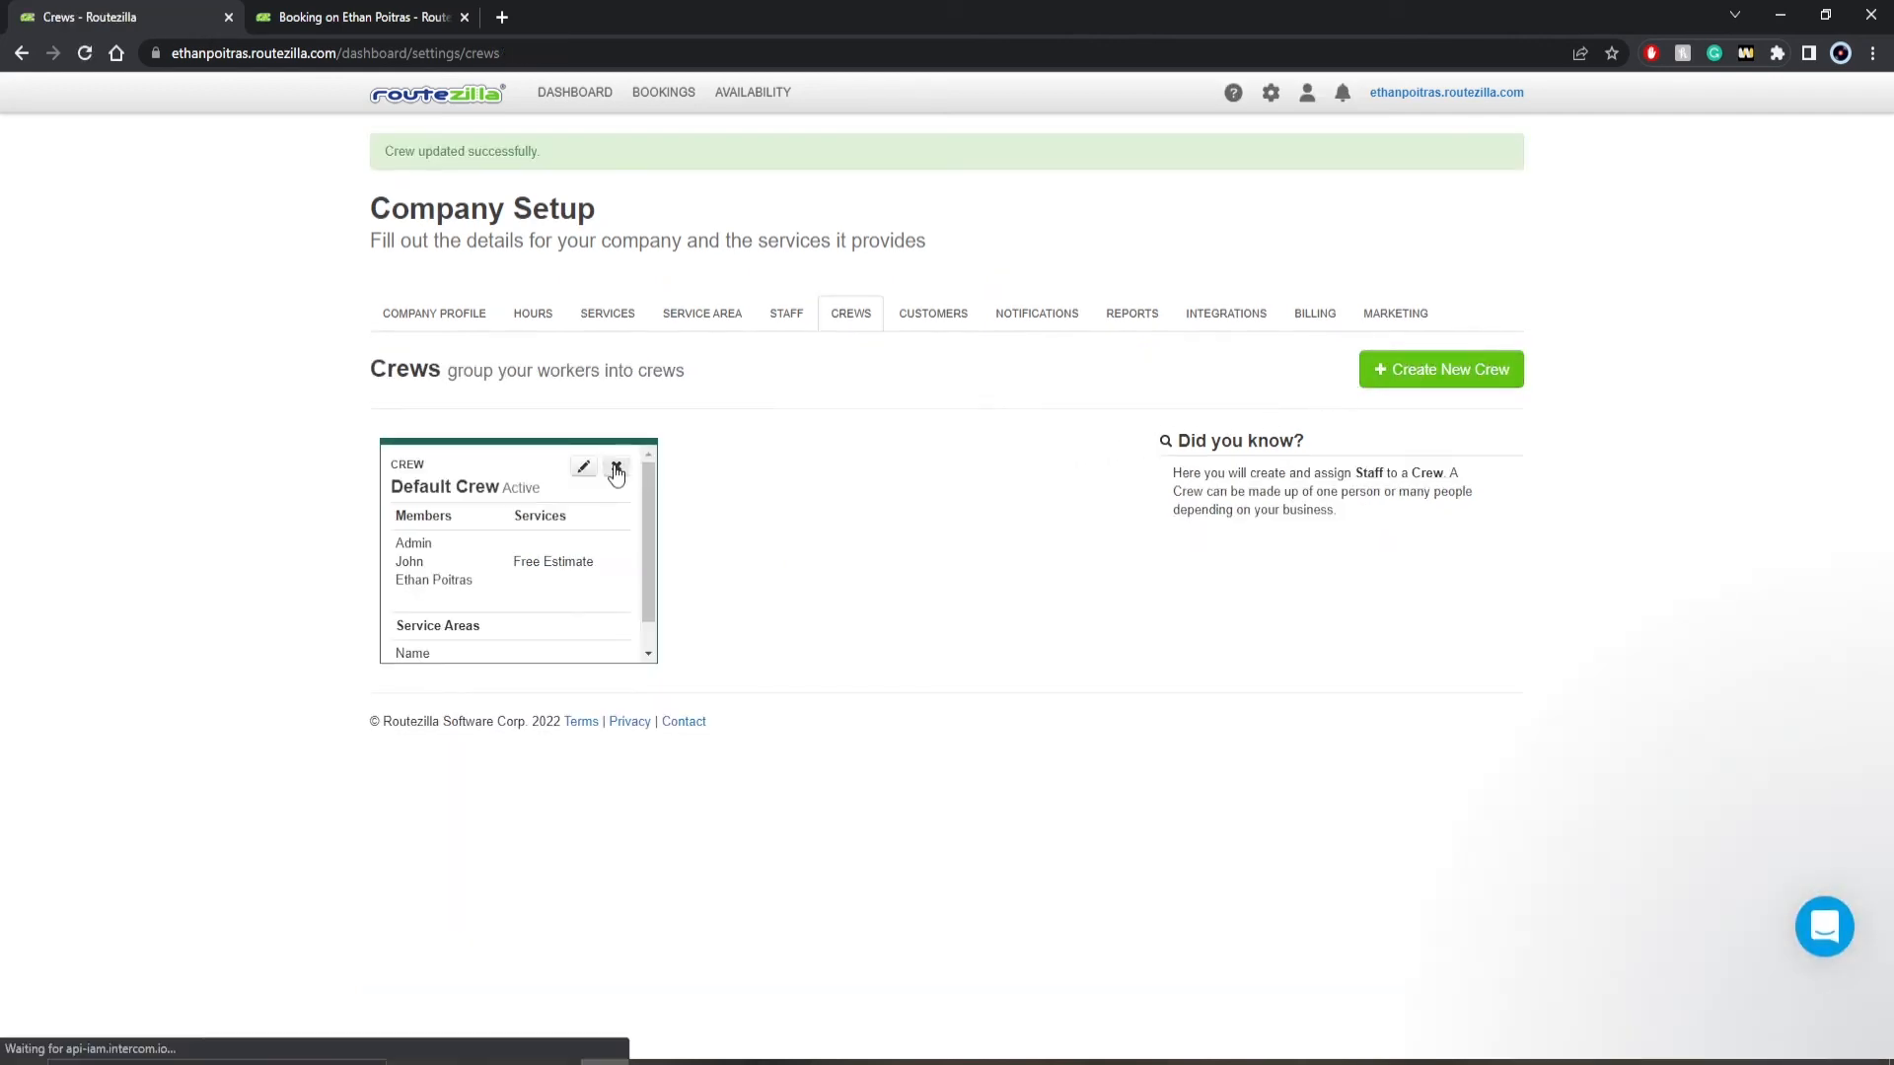
# - View the staff member list and open the form for adding a staff member
pyautogui.click(786, 313)
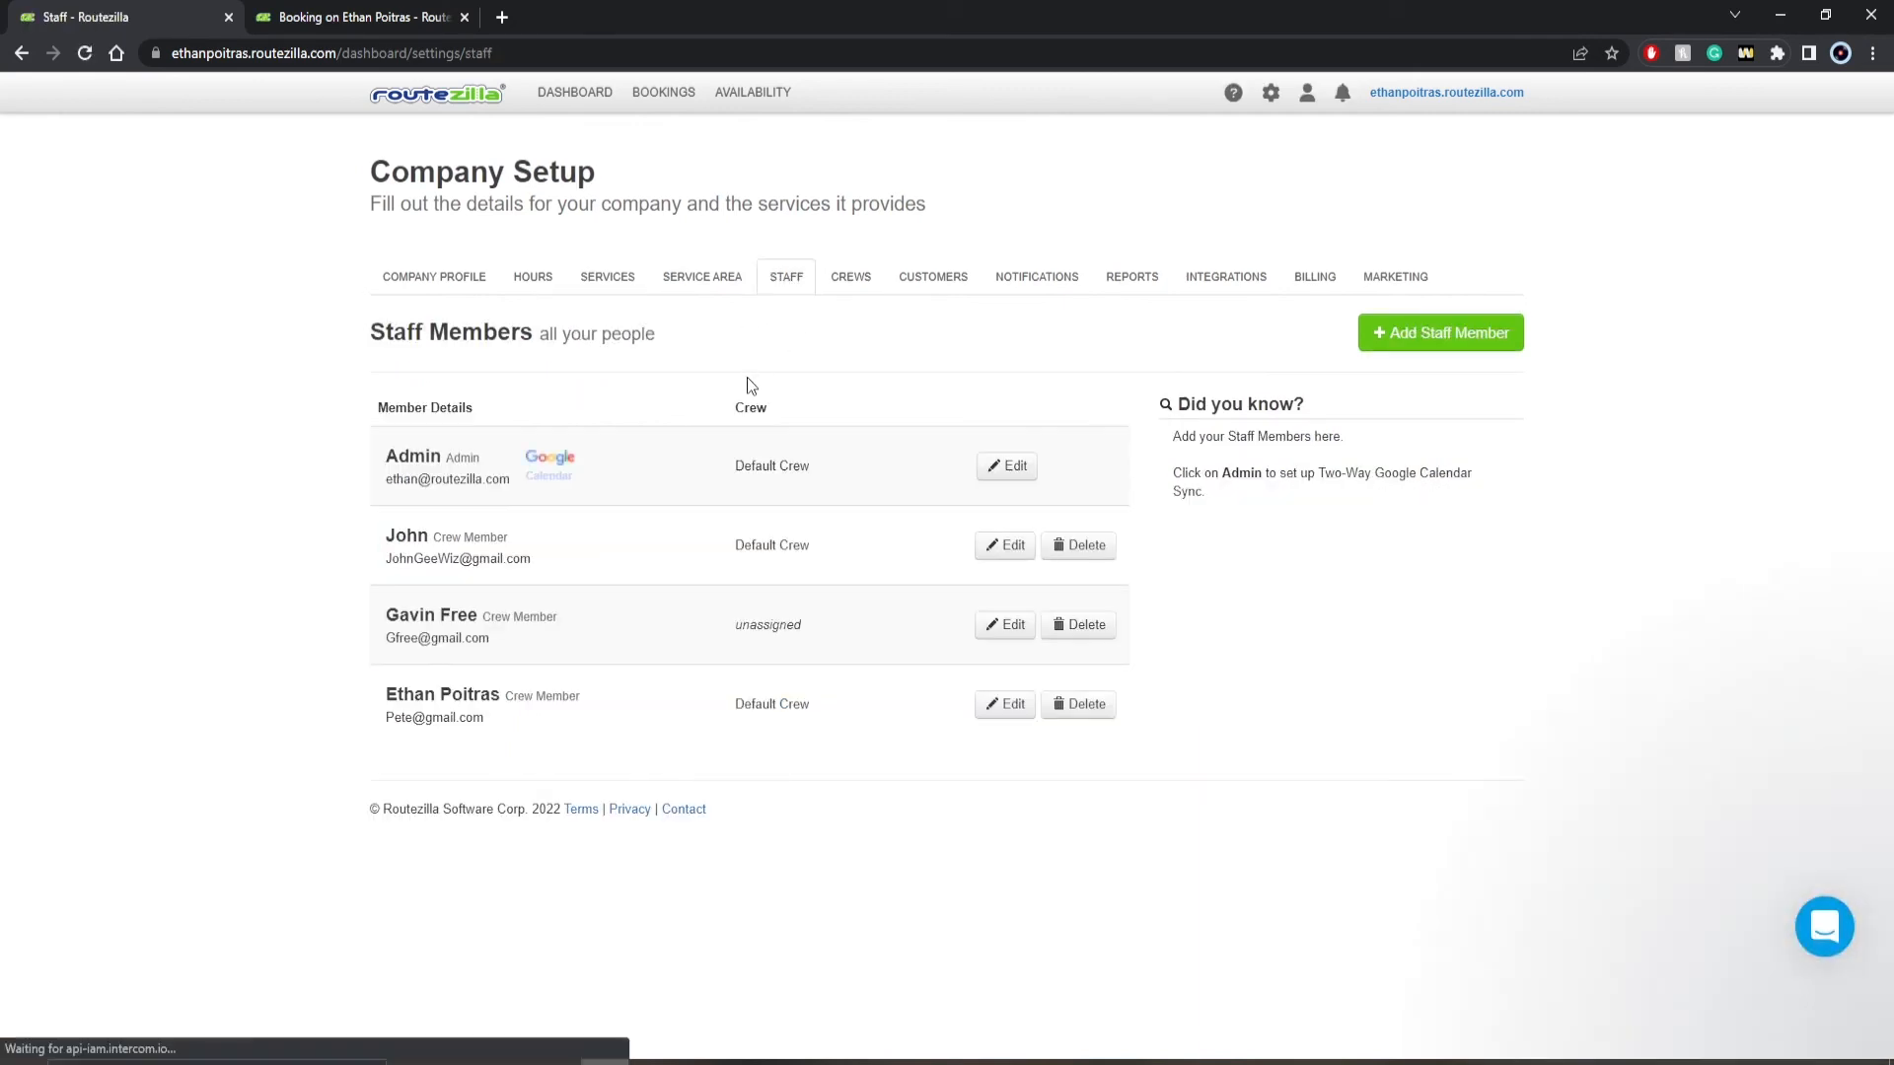
pyautogui.click(1420, 332)
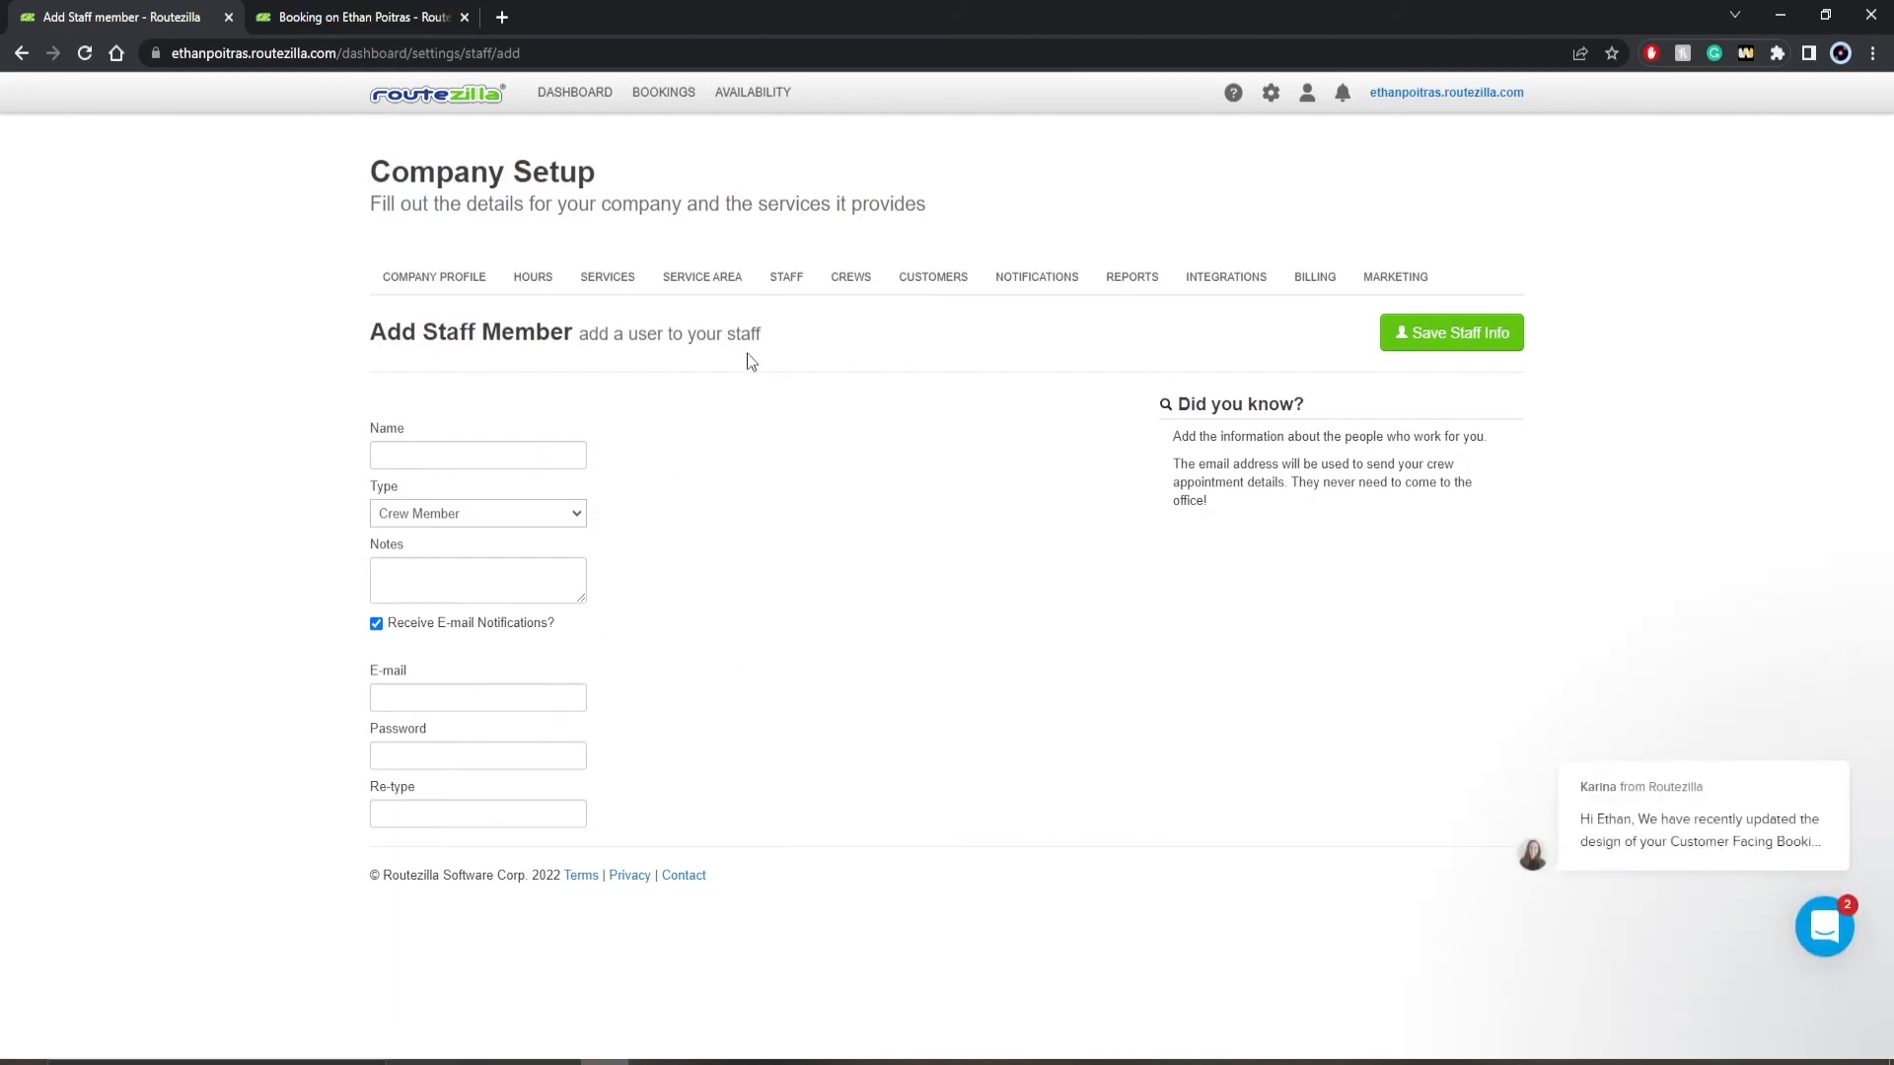
# - Open the Default Crew for editing and explore the color picker for its crew color
pyautogui.click(839, 281)
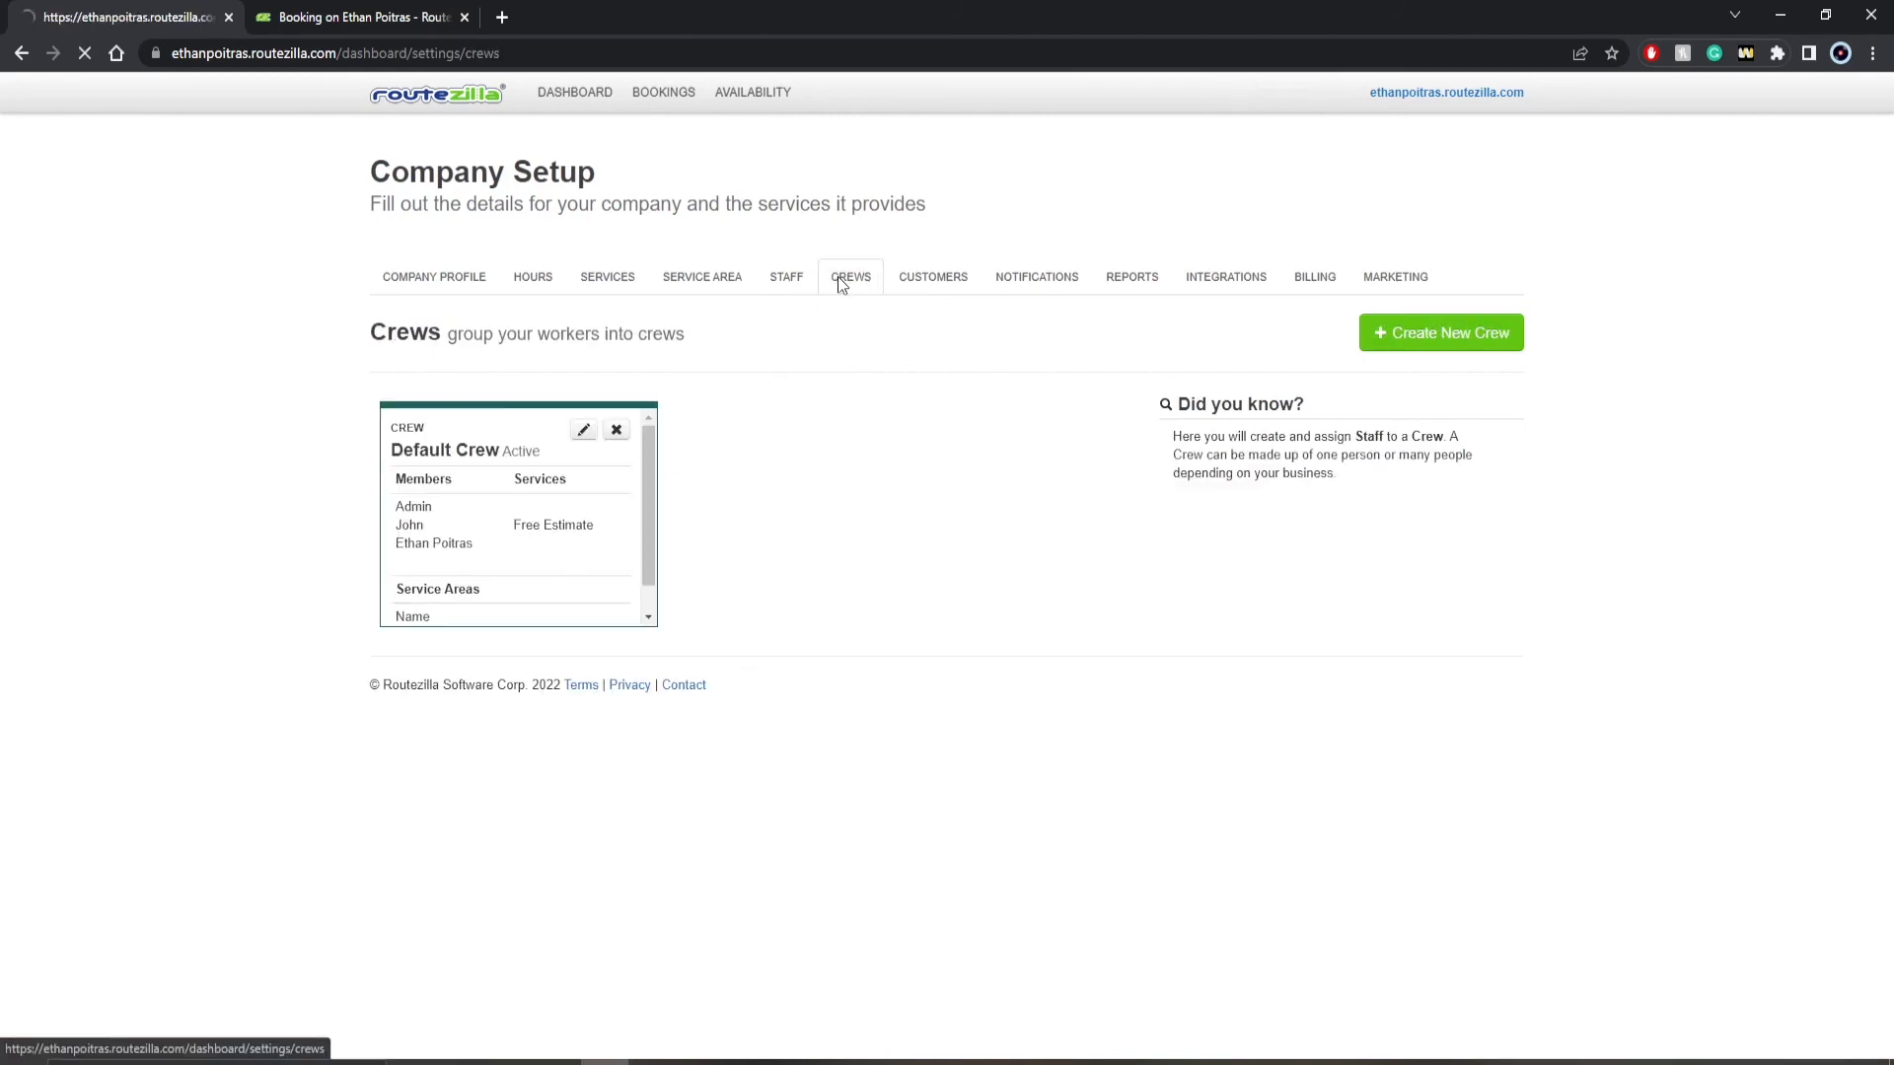
pyautogui.click(583, 432)
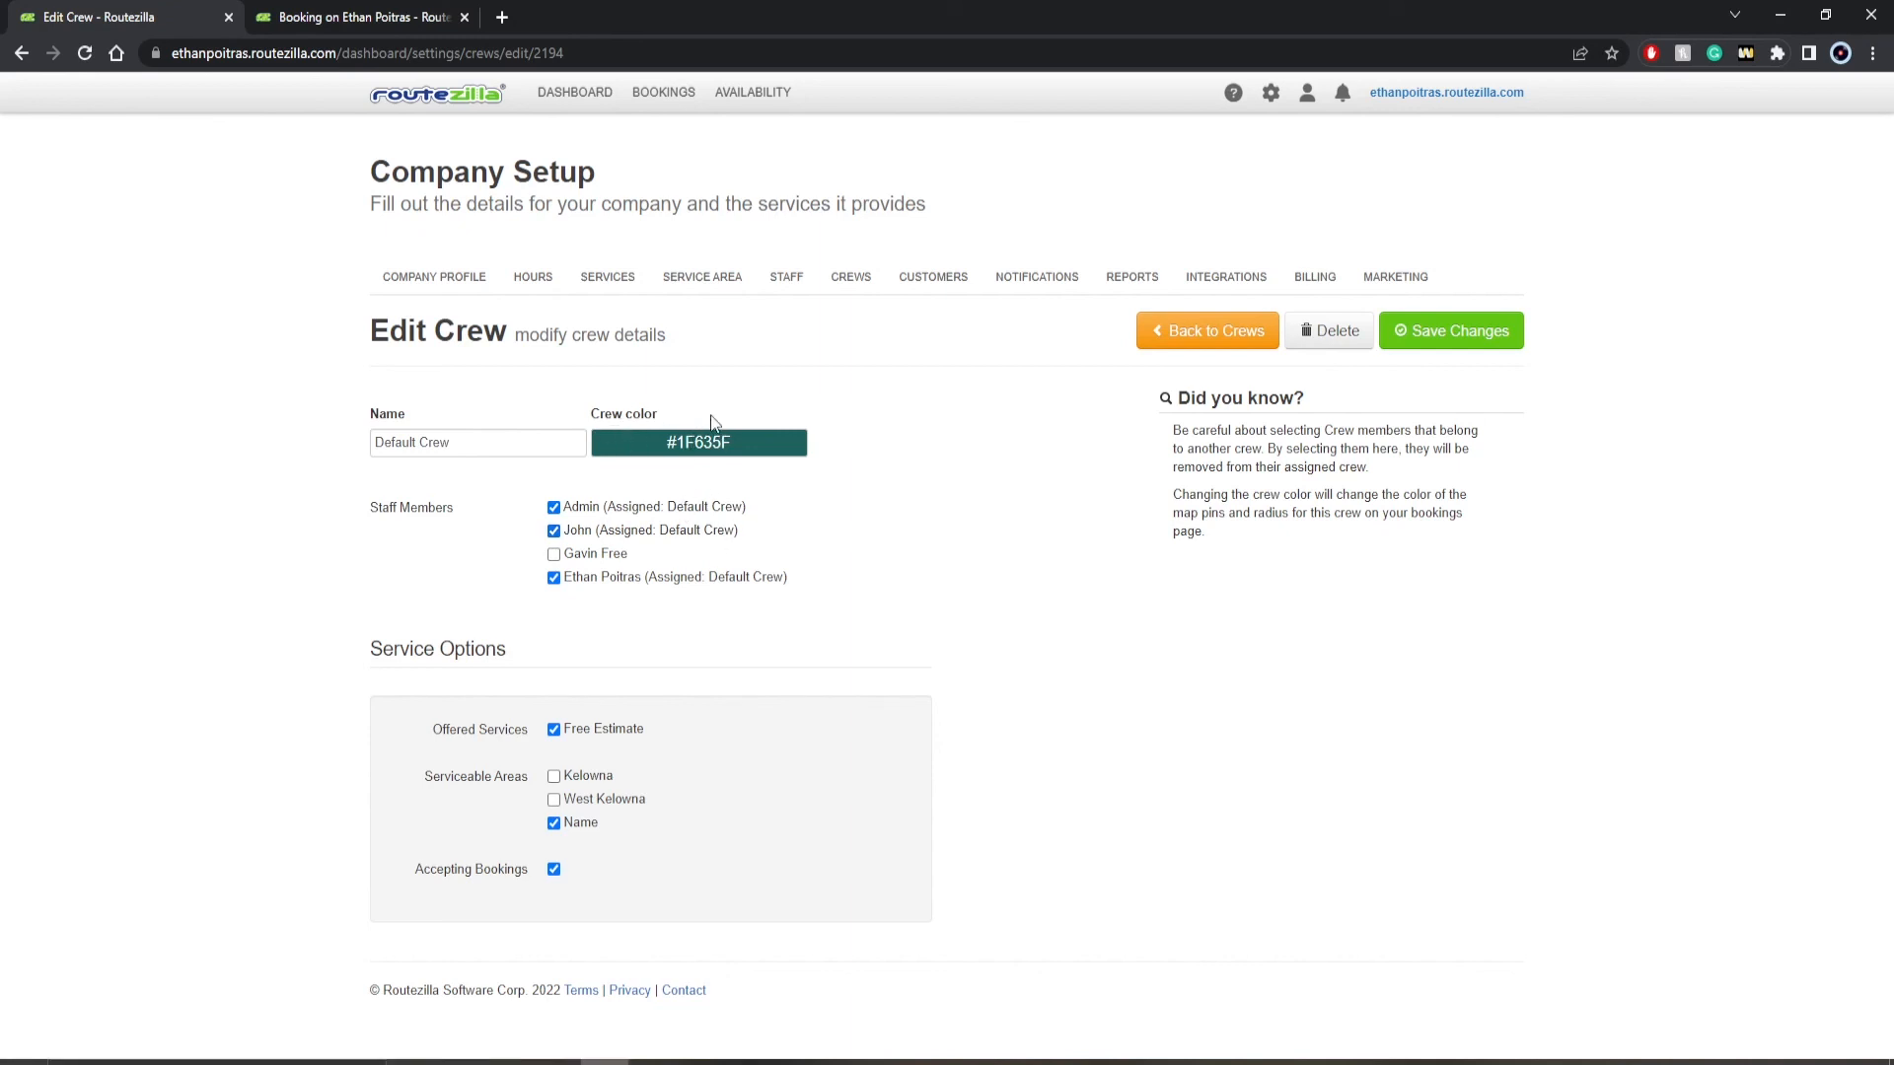
pyautogui.click(697, 442)
pyautogui.click(711, 485)
pyautogui.moveTo(711, 486)
pyautogui.mouseDown()
pyautogui.moveTo(667, 493)
pyautogui.moveTo(683, 493)
pyautogui.mouseUp()
pyautogui.click(843, 530)
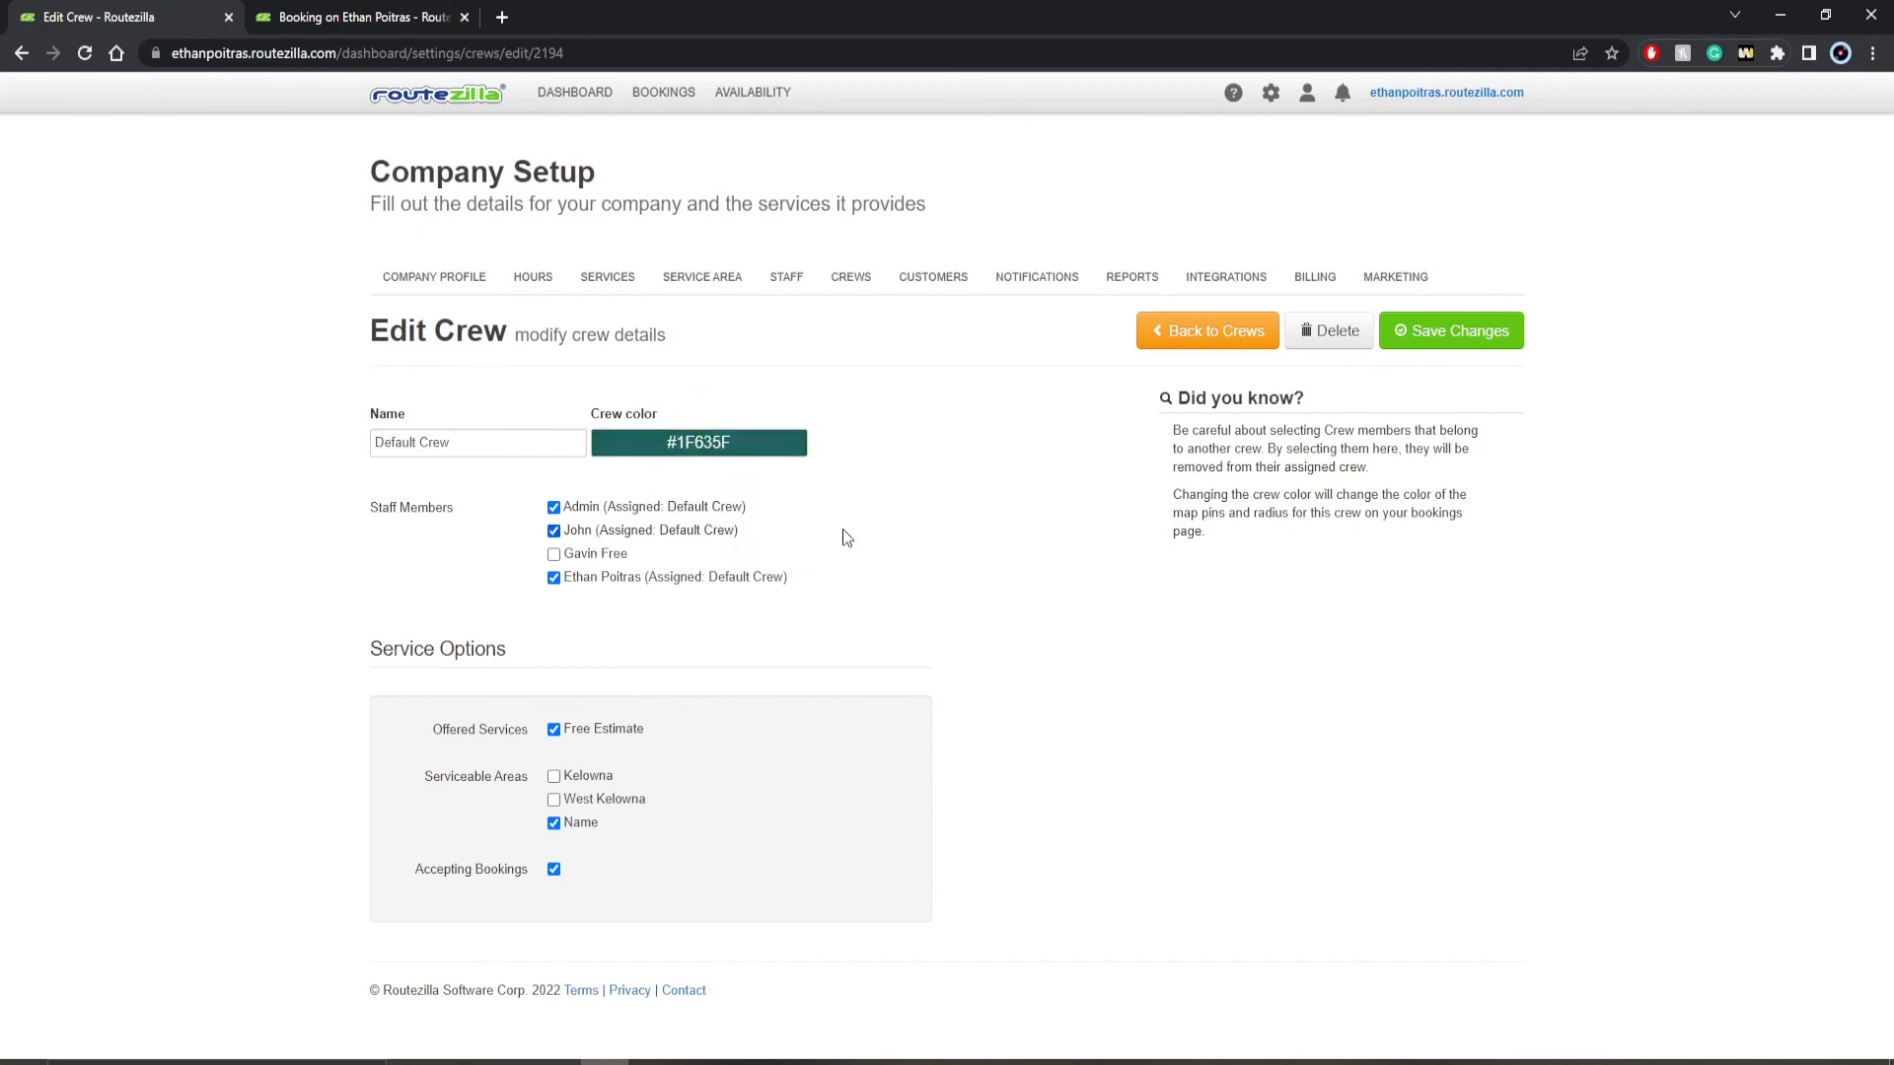